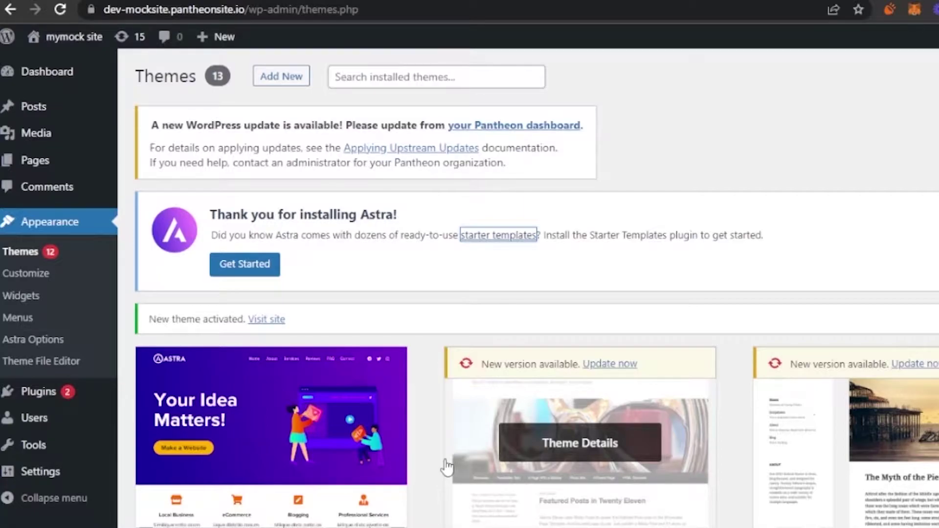
pyautogui.moveTo(40, 37)
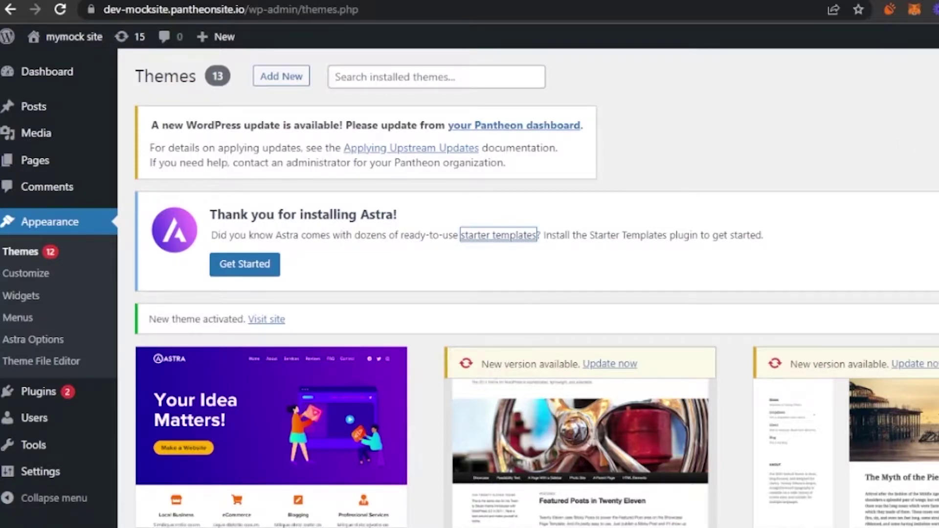
pyautogui.scroll(-1, 536, 293)
pyautogui.scroll(1, 536, 293)
pyautogui.moveTo(822, 127)
pyautogui.scroll(-7, 536, 293)
pyautogui.scroll(7, 536, 294)
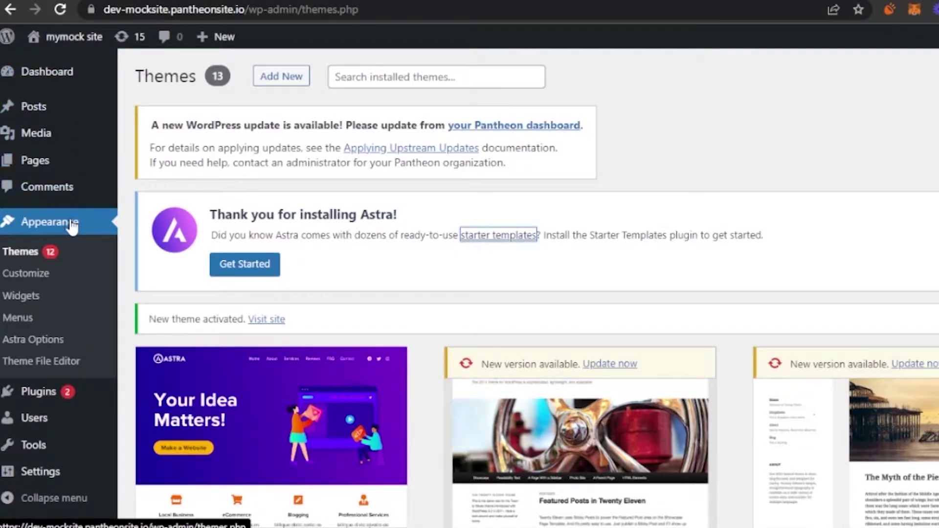
# Step: Open the site's Themes page in a new browser tab and go to the Add Themes page
pyautogui.rightClick(35, 260)
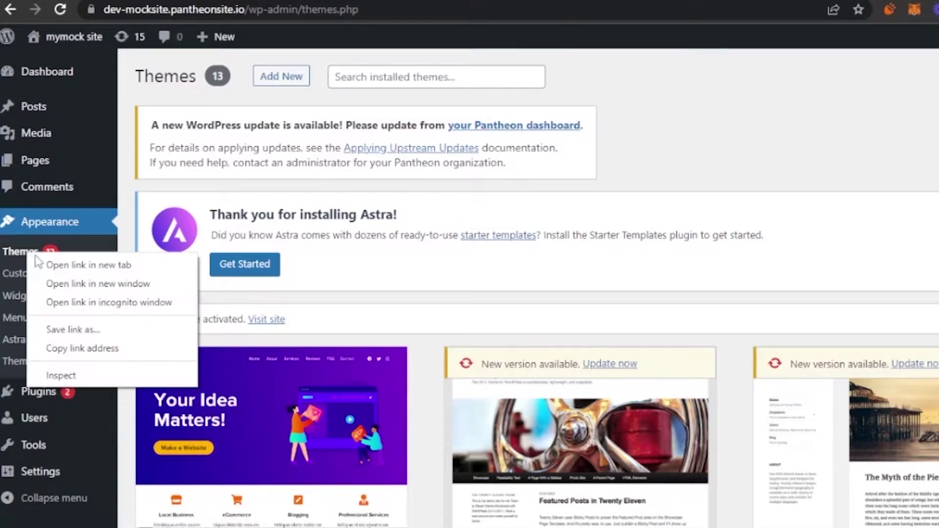
pyautogui.click(63, 264)
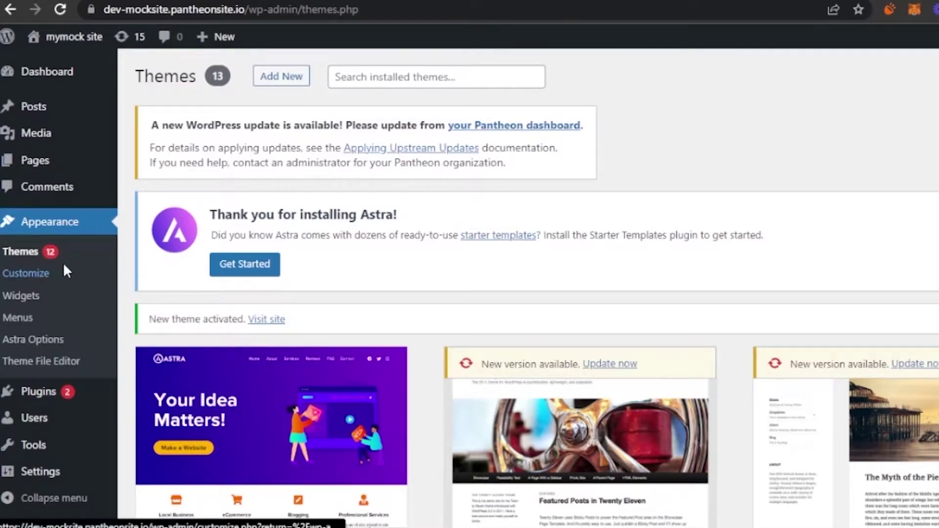
pyautogui.click(63, 215)
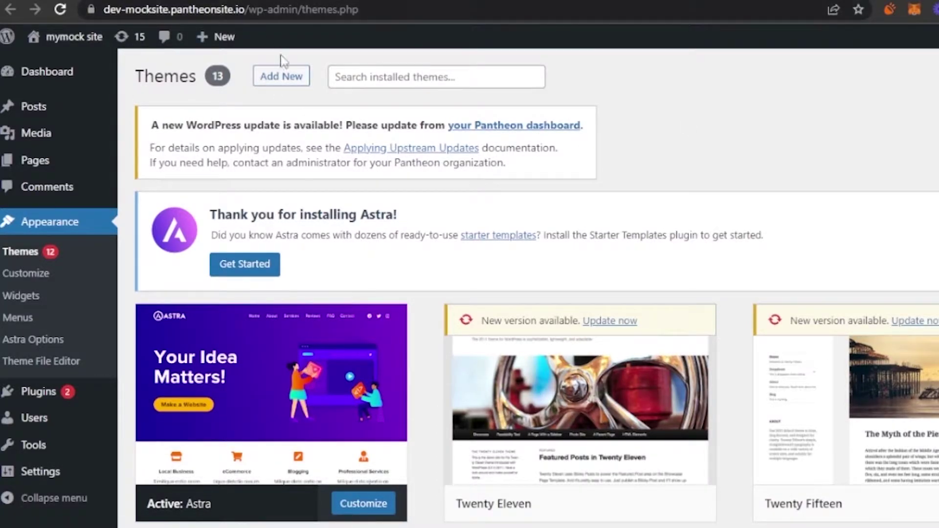
pyautogui.click(293, 79)
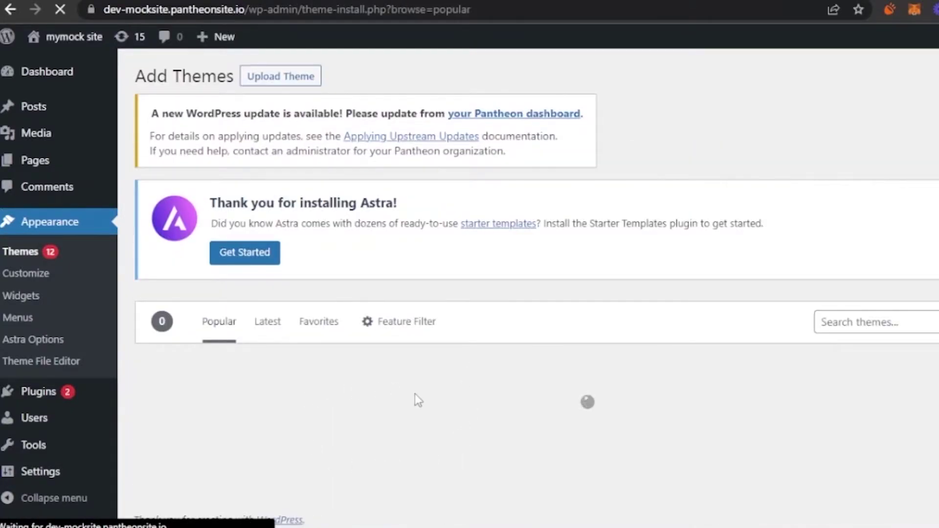
# Step: Search the theme directory for "astra" and look over the Astra theme among the results
pyautogui.scroll(-4, 907, 161)
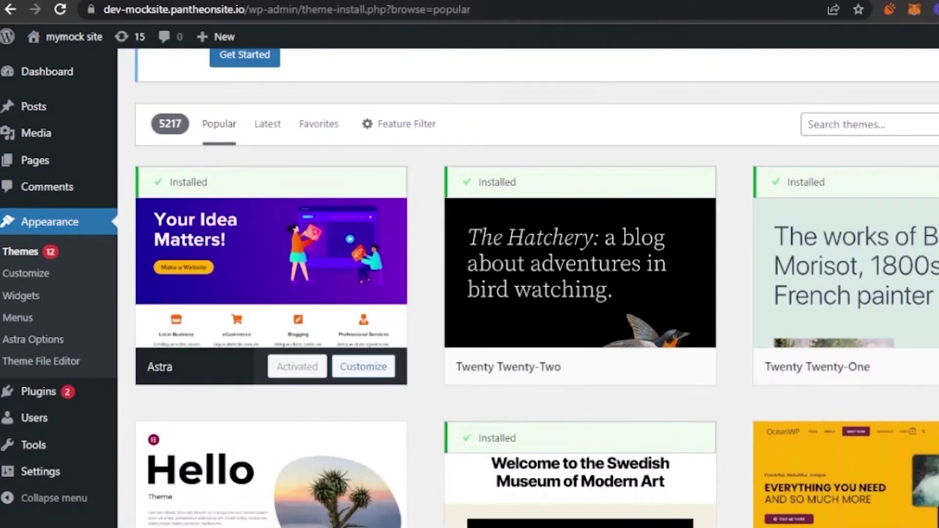
pyautogui.click(859, 124)
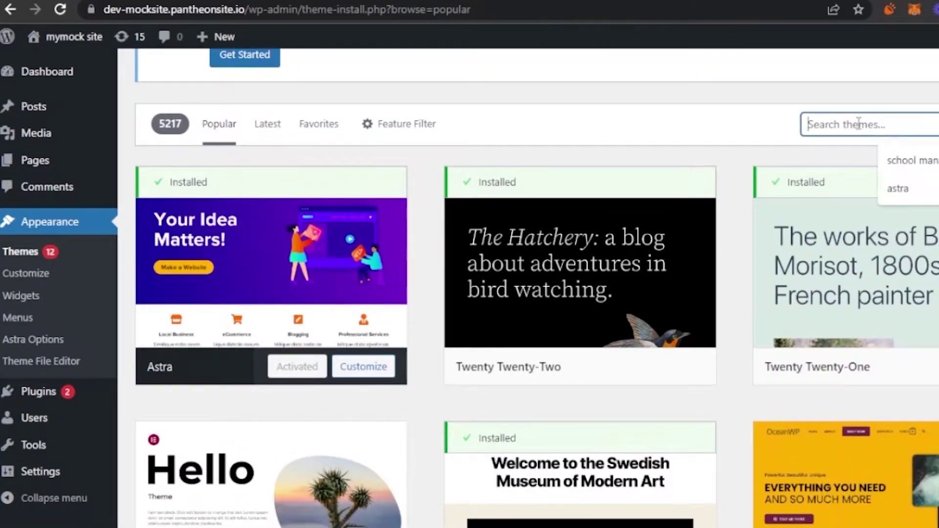
pyautogui.click(900, 189)
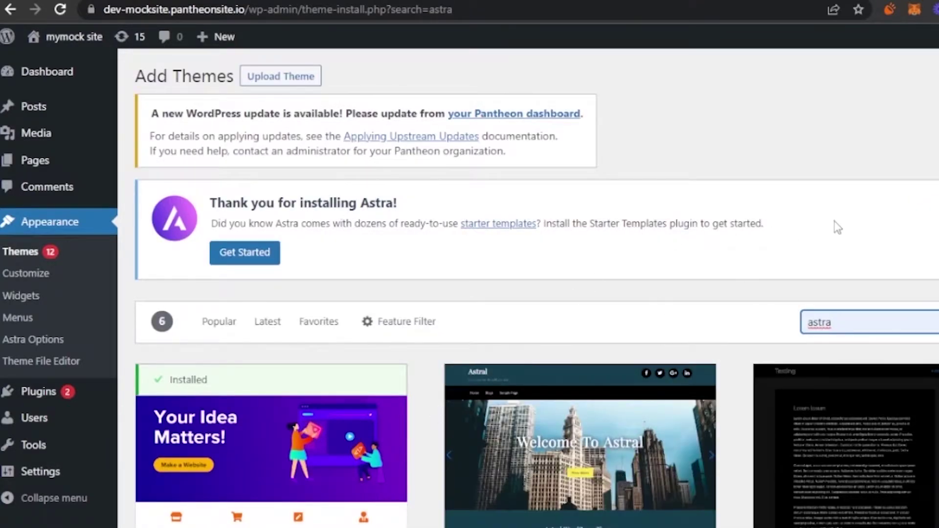
pyautogui.scroll(-3, 832, 323)
pyautogui.moveTo(266, 352)
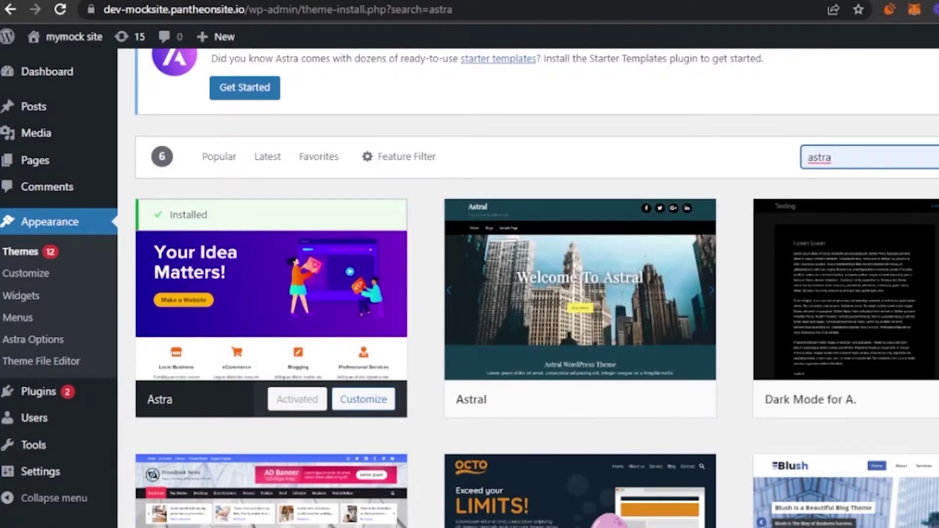
pyautogui.scroll(3, 536, 288)
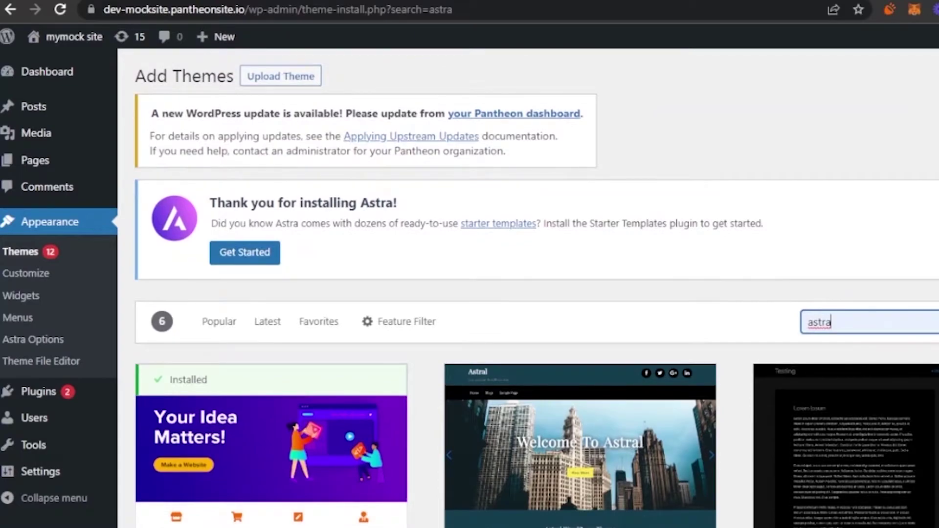
pyautogui.scroll(-5, 536, 289)
pyautogui.scroll(5, 536, 288)
pyautogui.moveTo(262, 509)
# Step: Open the starter templates library linked in the Astra notice and look over its first templates
pyautogui.click(492, 238)
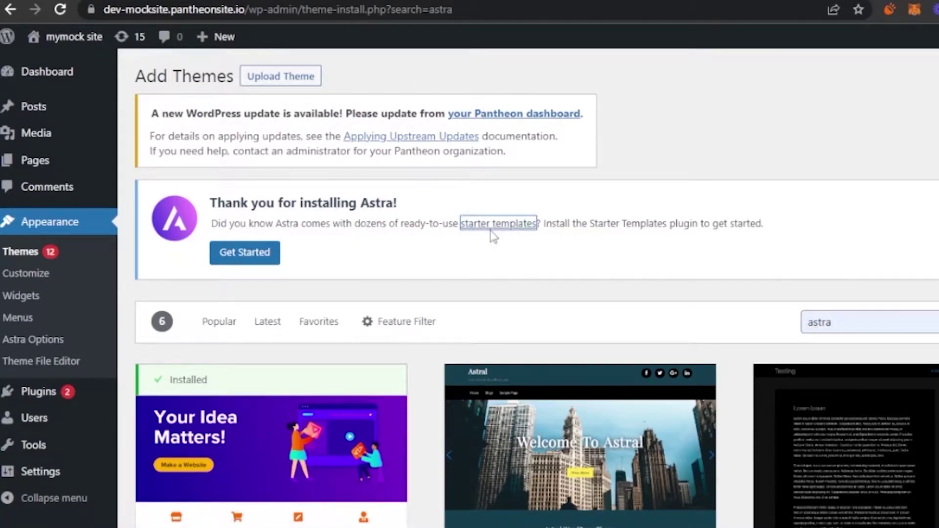
pyautogui.click(490, 231)
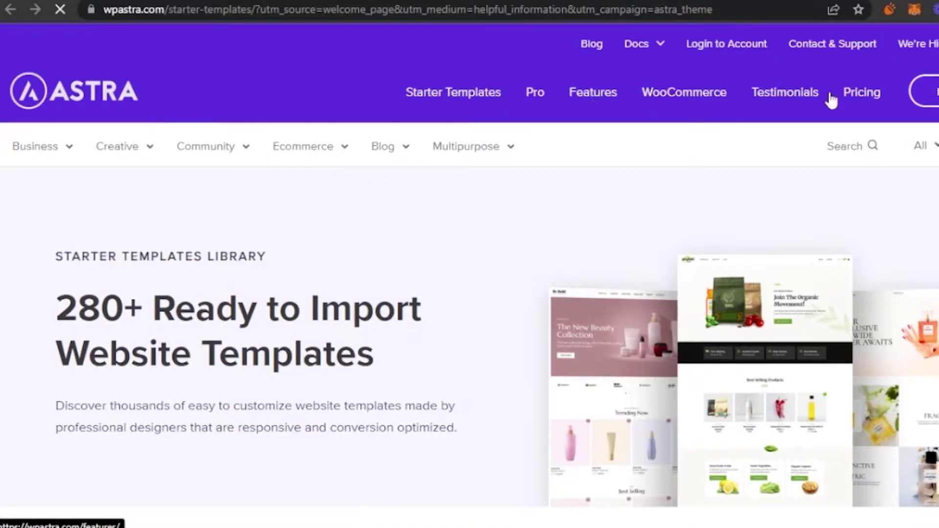
pyautogui.scroll(-2, 470, 294)
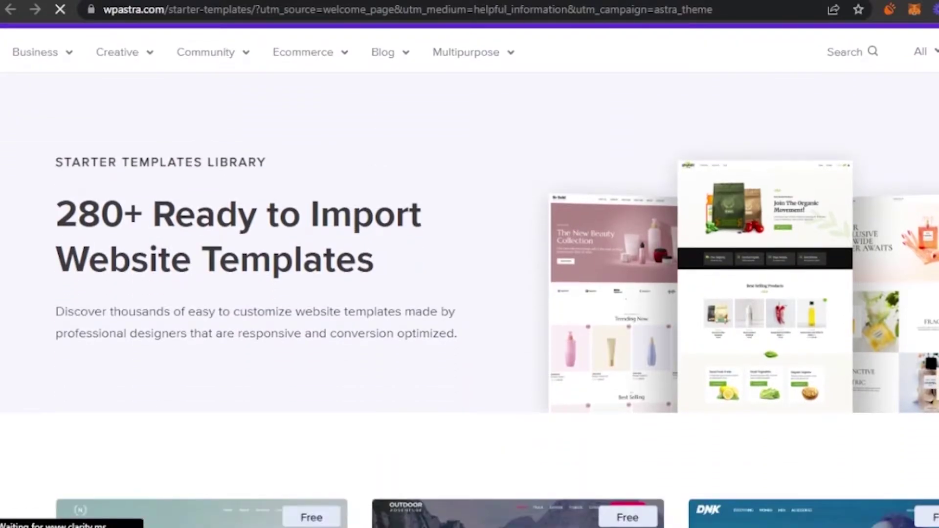
pyautogui.scroll(-5, 470, 294)
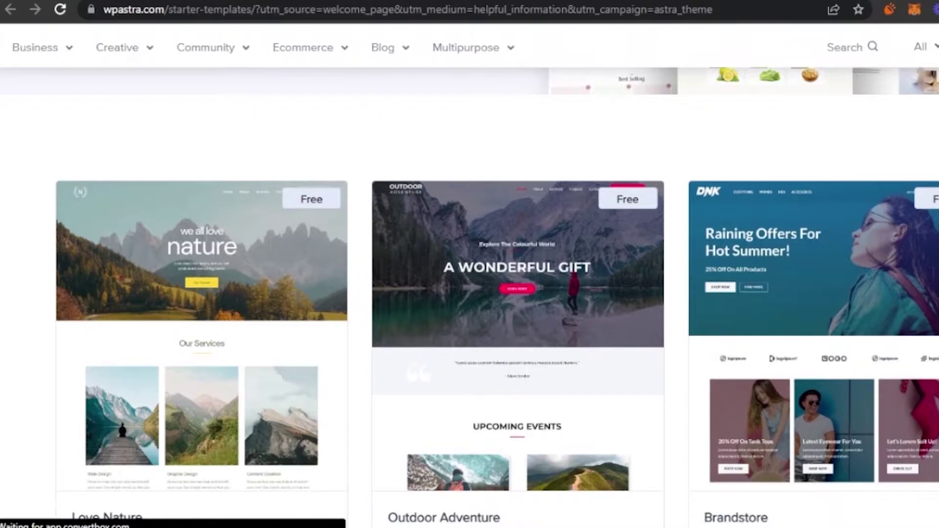
# Step: Search the starter templates for "school management" and open the live preview of the free School template
pyautogui.scroll(8, 469, 293)
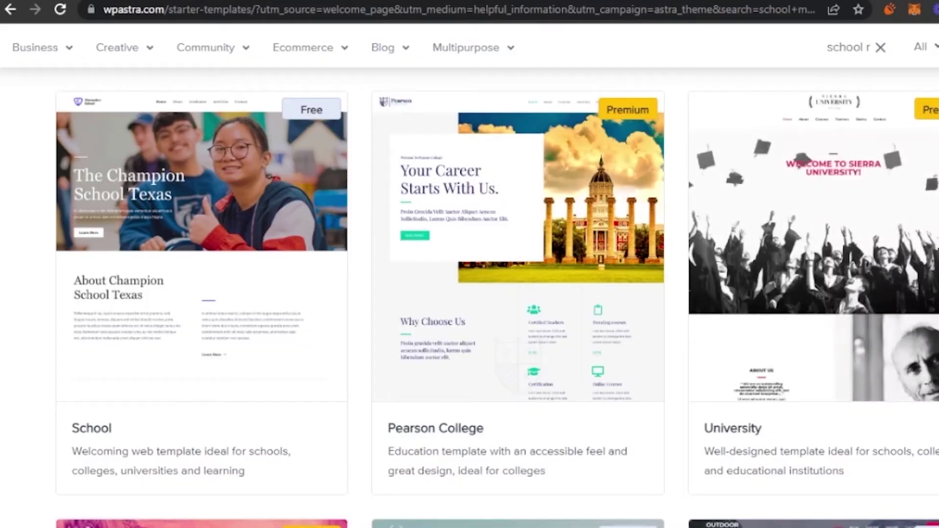
pyautogui.scroll(10, 470, 294)
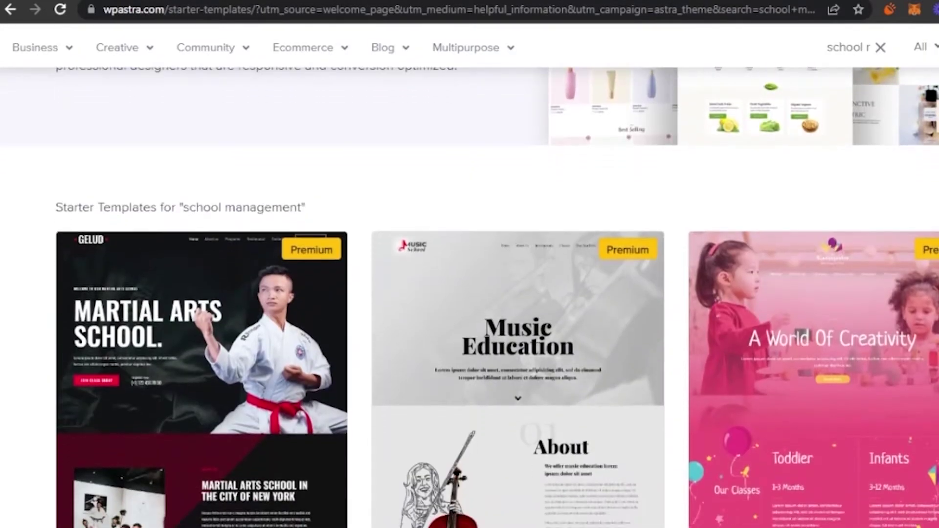
pyautogui.scroll(-2, 470, 294)
pyautogui.scroll(3, 470, 294)
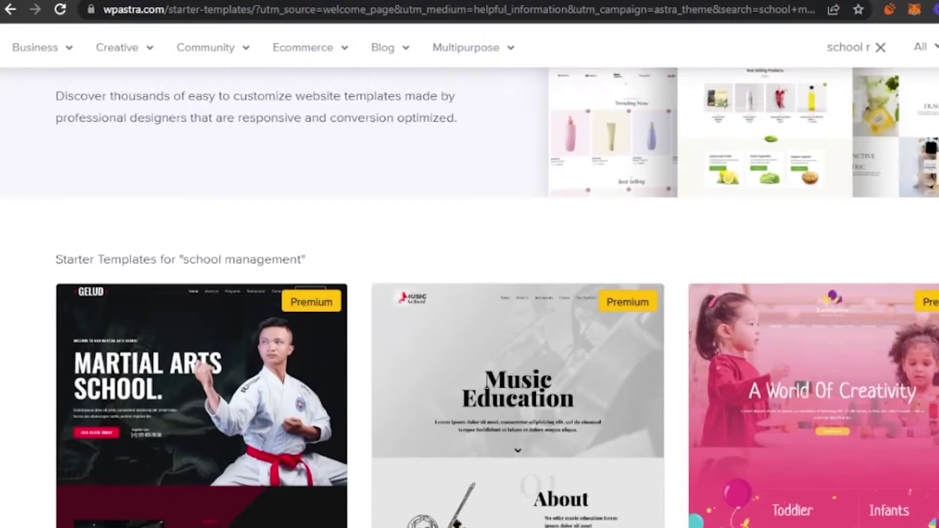
pyautogui.scroll(-1, 470, 293)
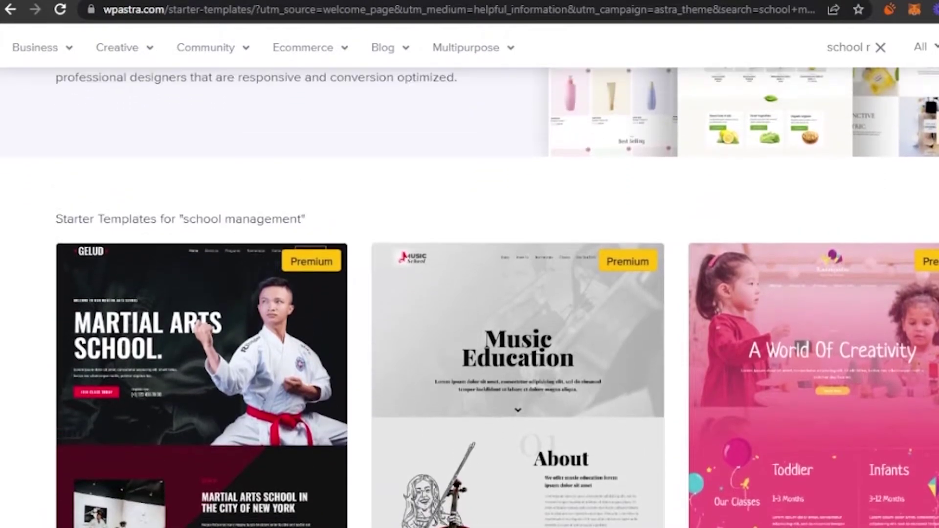
pyautogui.scroll(-15, 470, 294)
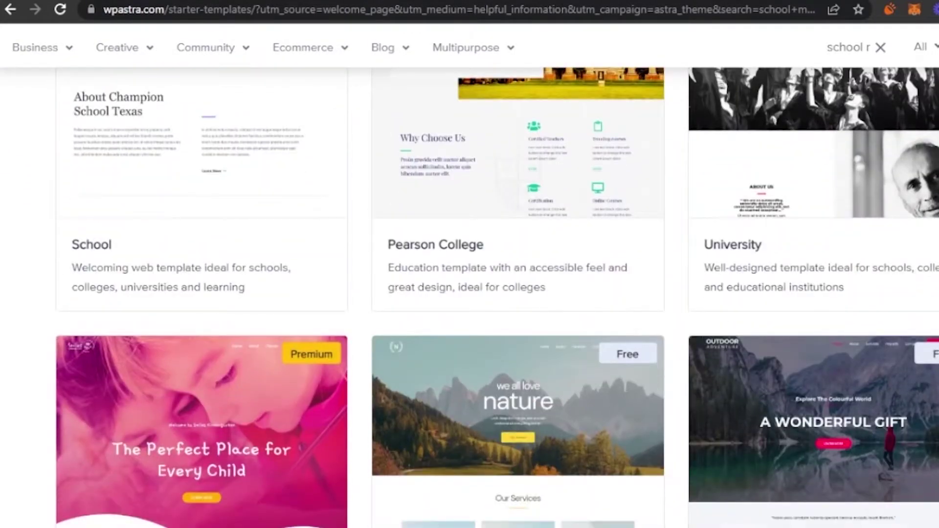
pyautogui.scroll(-1, 470, 294)
pyautogui.scroll(5, 470, 294)
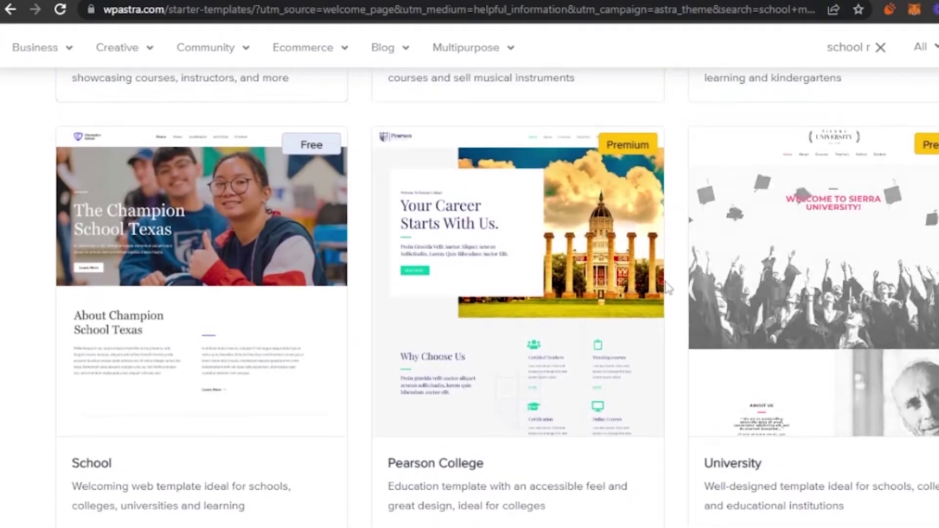
pyautogui.moveTo(248, 315)
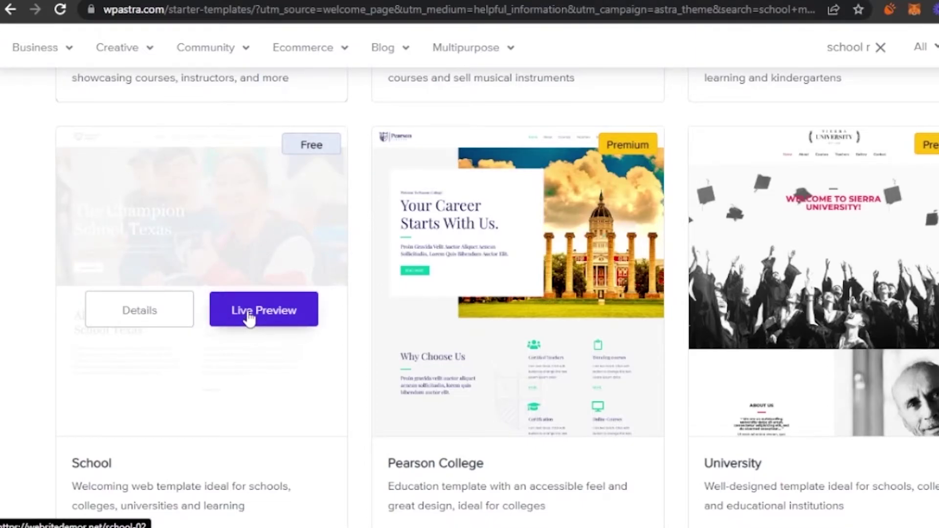
pyautogui.click(249, 317)
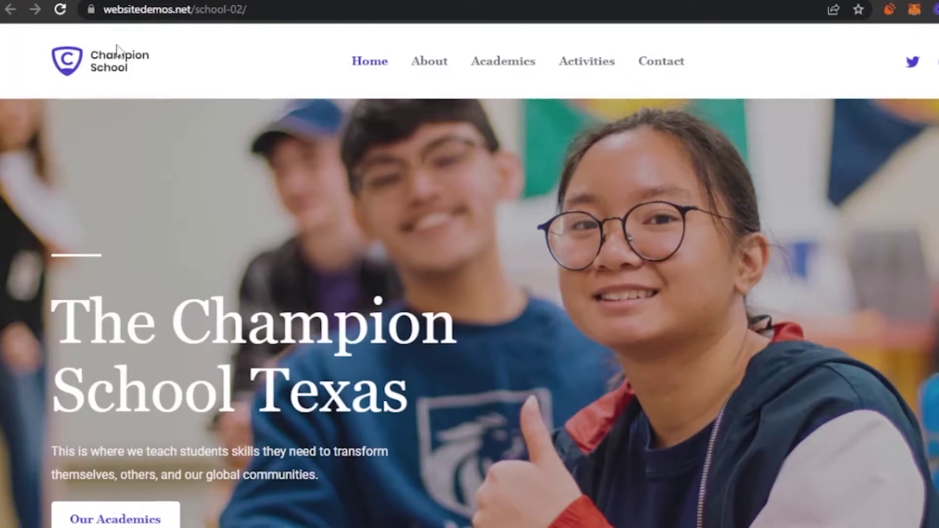
# Step: Examine the School template's demo homepage from its header through the academics and co-curricular activities sections
pyautogui.scroll(-1, 469, 308)
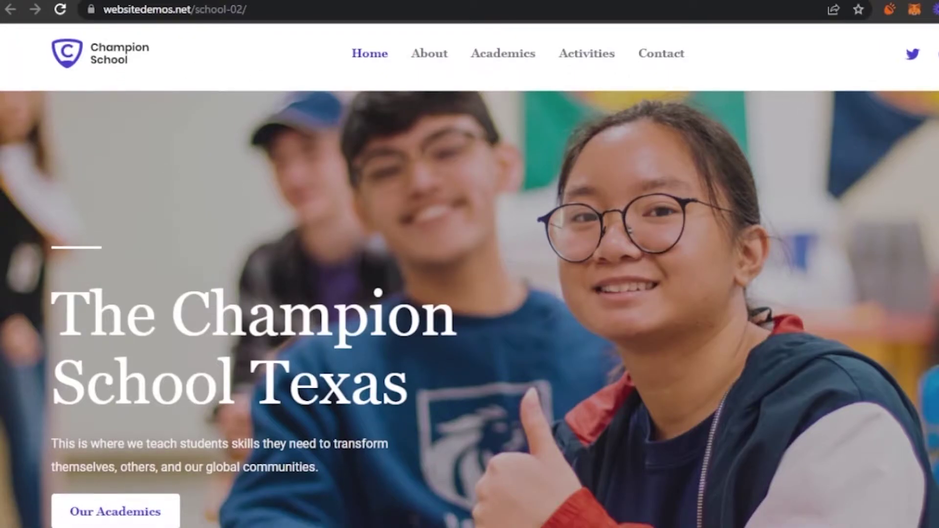
pyautogui.scroll(-10, 470, 274)
pyautogui.scroll(3, 470, 274)
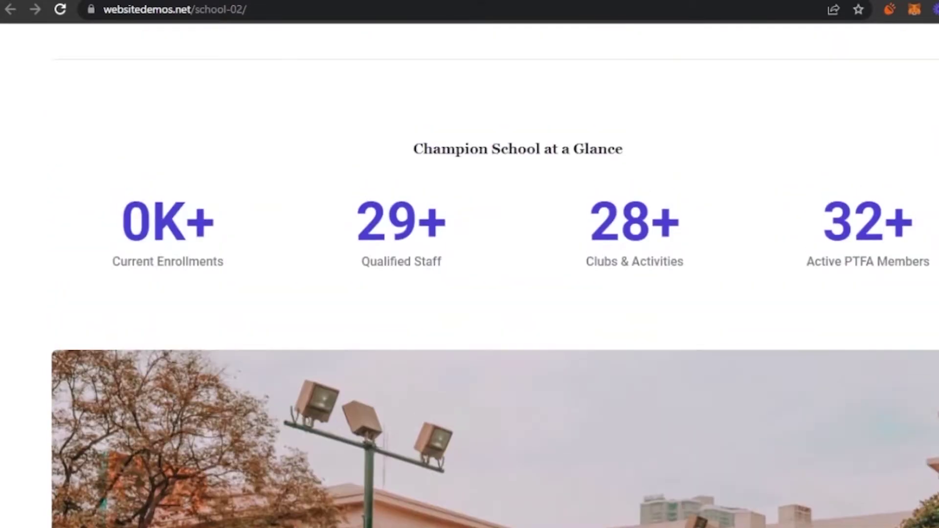
pyautogui.scroll(-10, 470, 274)
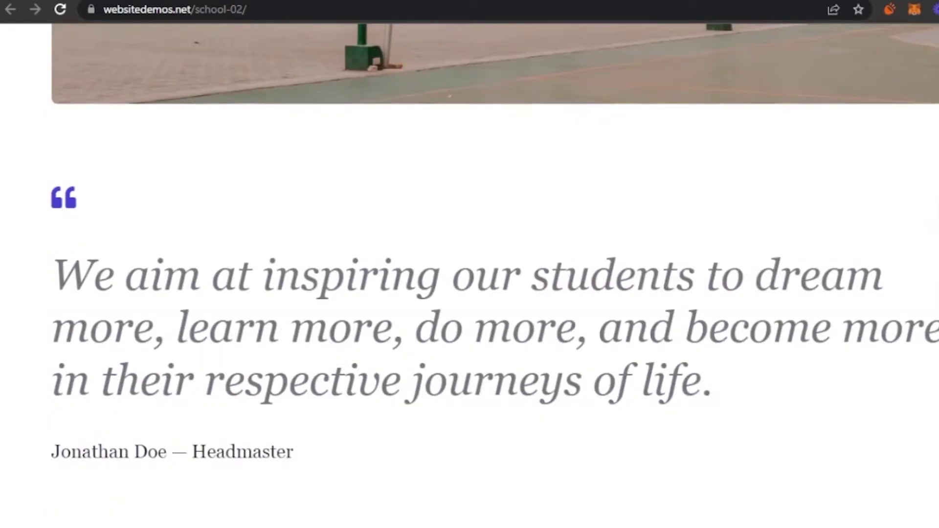
pyautogui.scroll(-15, 469, 274)
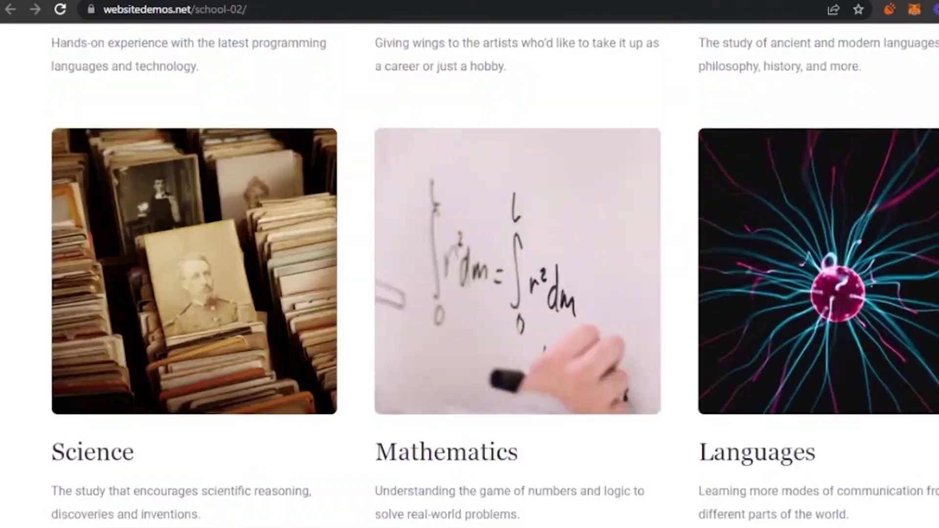
pyautogui.scroll(5, 470, 274)
pyautogui.scroll(-15, 469, 274)
pyautogui.scroll(5, 469, 274)
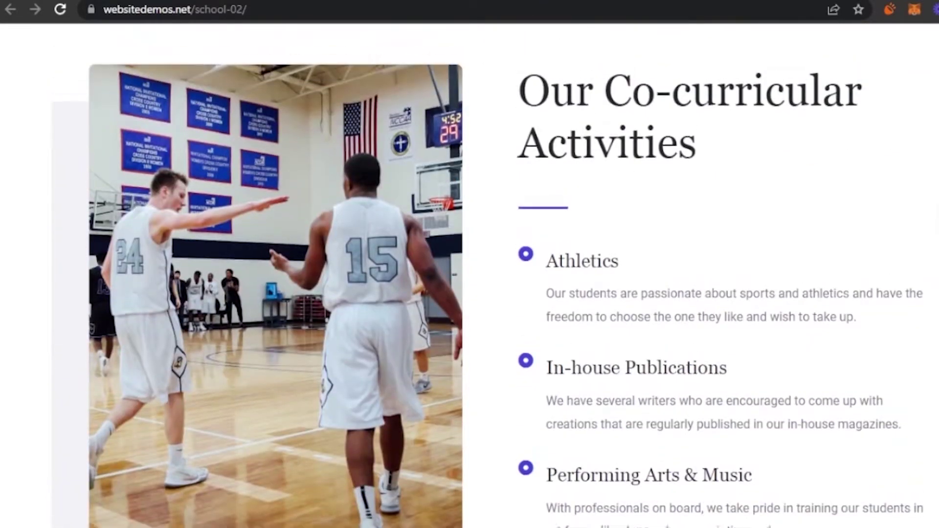
pyautogui.scroll(-10, 470, 274)
pyautogui.scroll(20, 470, 274)
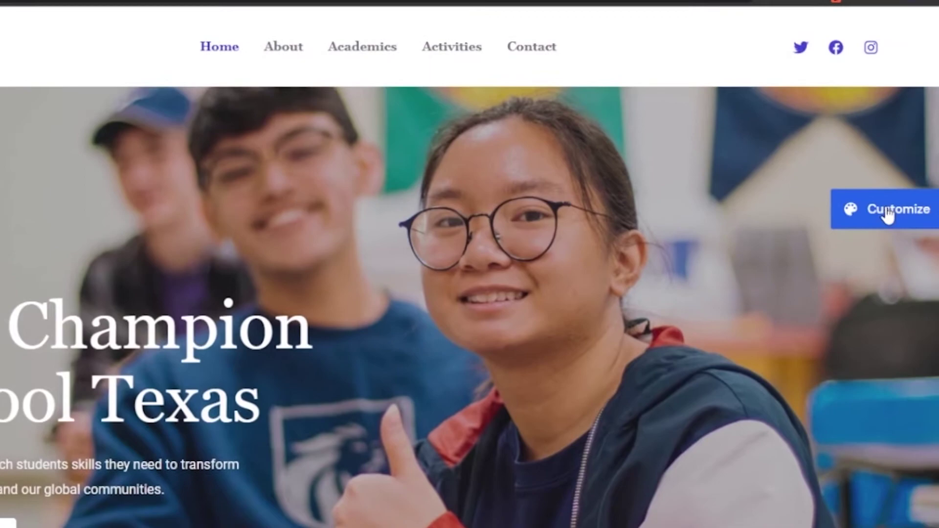
pyautogui.click(937, 216)
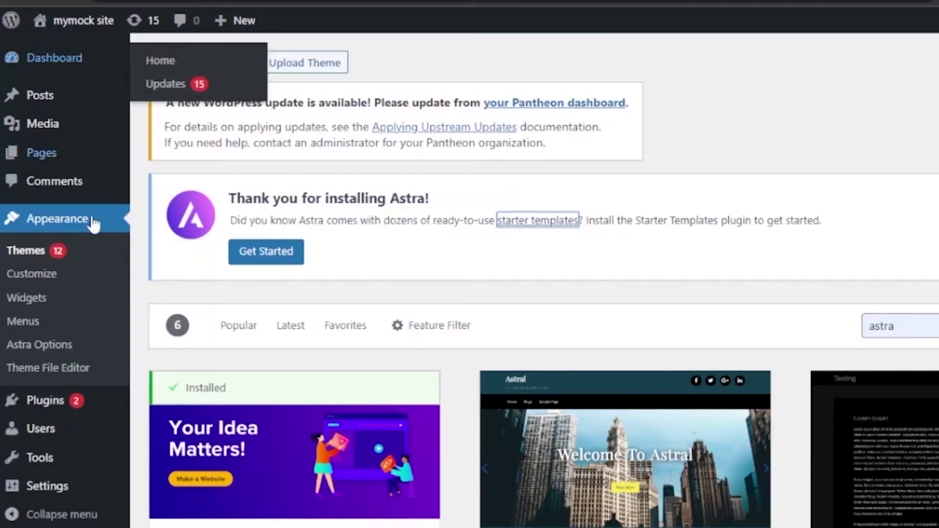
# Step: Return to the WordPress admin, go from the installed plugins to the Add Plugins page, and search for "elementor"
pyautogui.moveTo(71, 400)
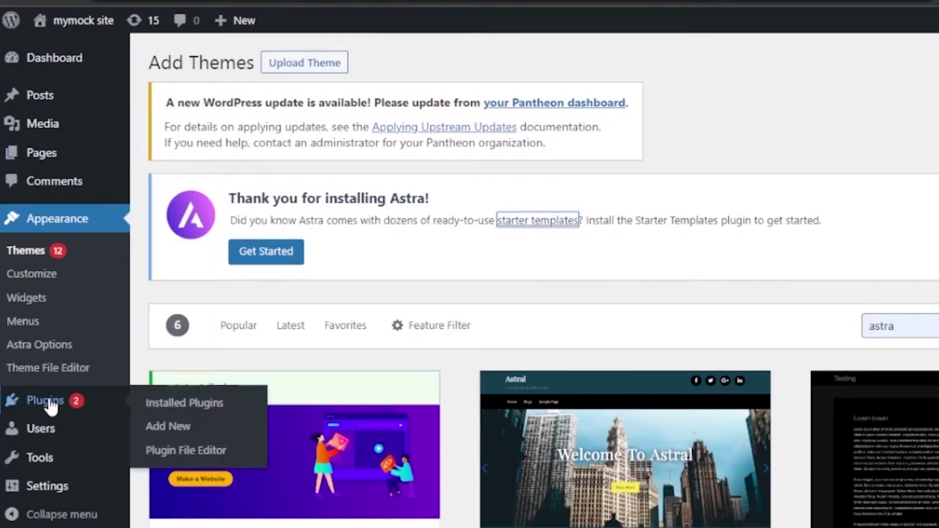
pyautogui.click(177, 402)
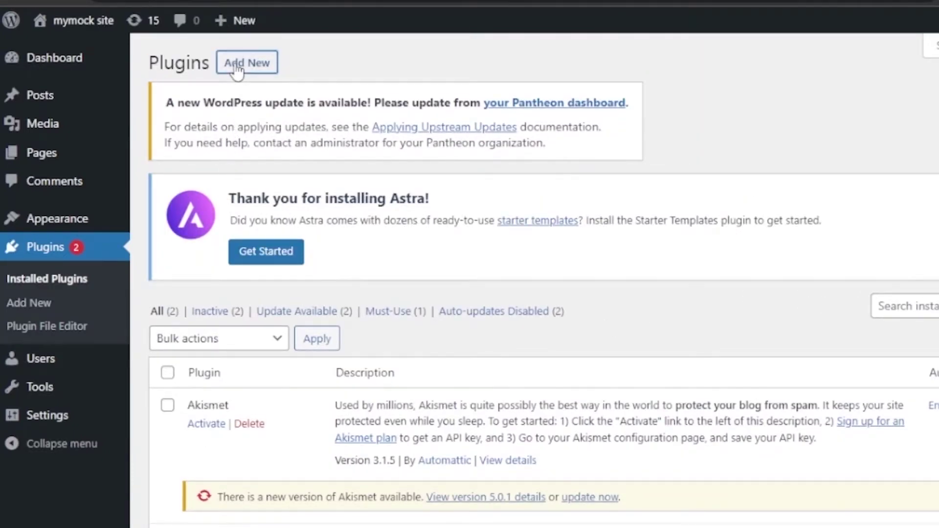
pyautogui.click(236, 64)
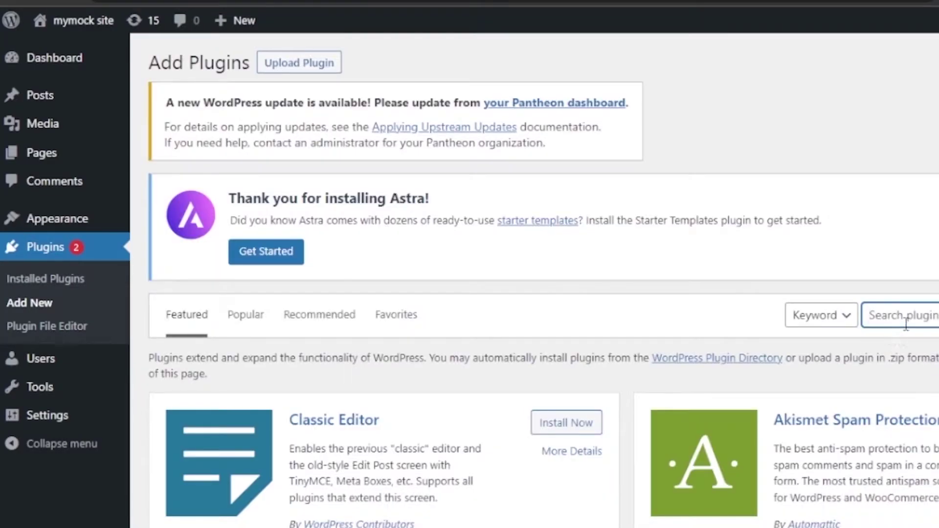
pyautogui.write('e')
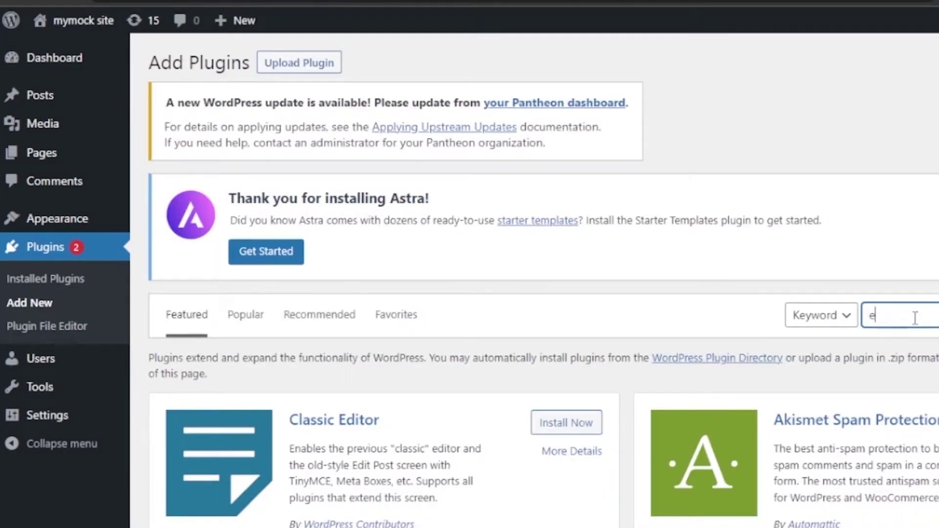
pyautogui.write('lementor')
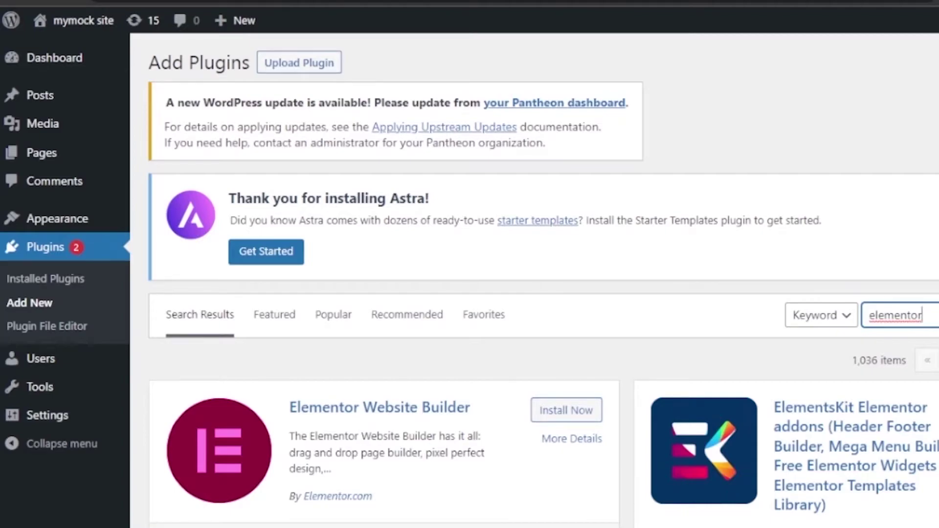
# Step: Install the Elementor Website Builder plugin from the search results and activate it
pyautogui.scroll(-3, 705, 248)
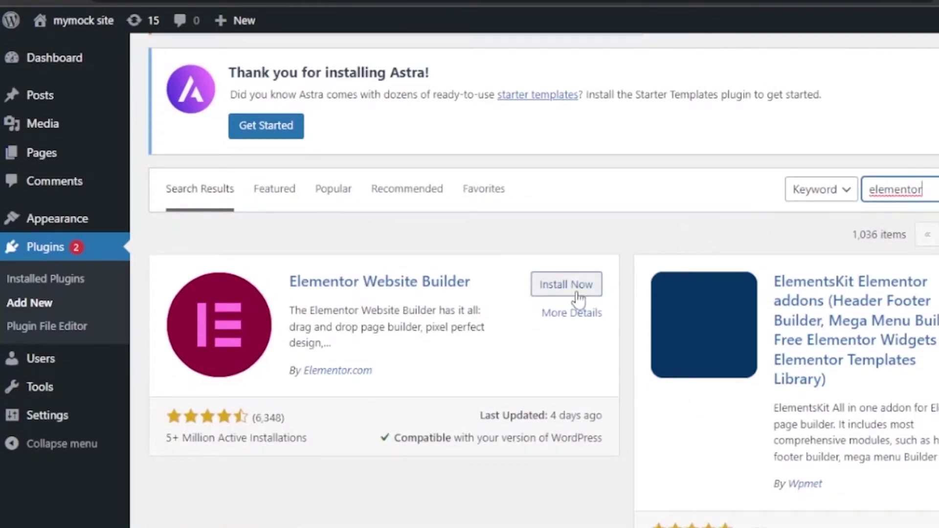
pyautogui.click(578, 293)
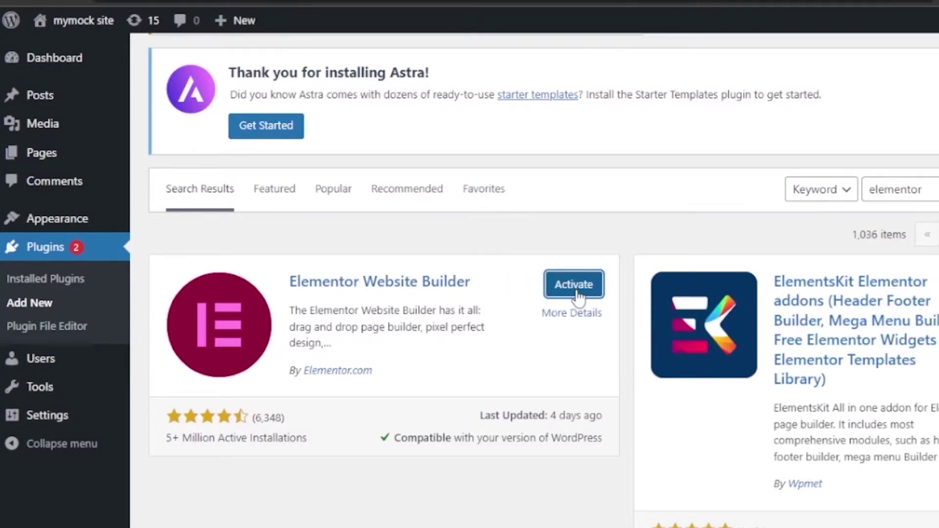
pyautogui.click(575, 289)
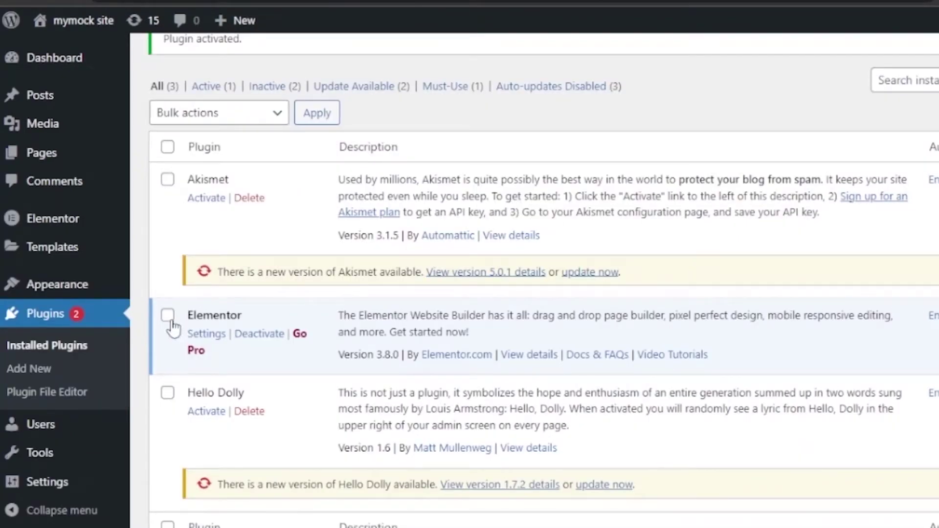
# Step: Apply the Activate bulk action to Elementor in the installed plugins list
pyautogui.click(168, 318)
pyautogui.click(268, 122)
pyautogui.click(215, 152)
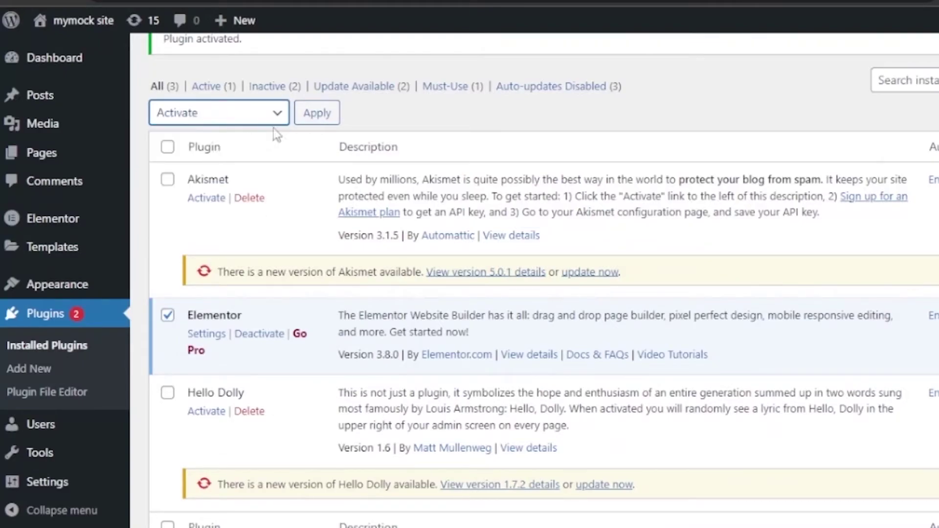
pyautogui.click(317, 117)
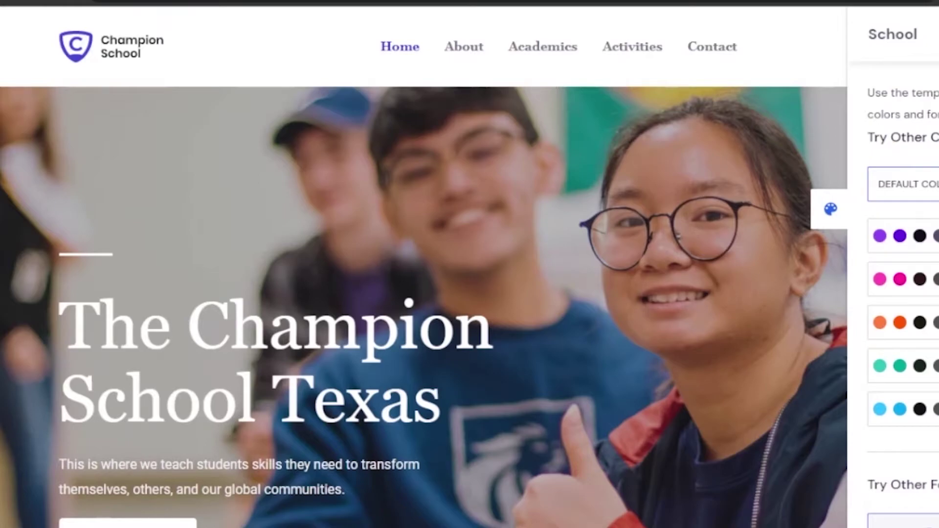
# Step: Go from the School demo preview to the site's Elementor starter templates and browse the first ones
pyautogui.click(830, 208)
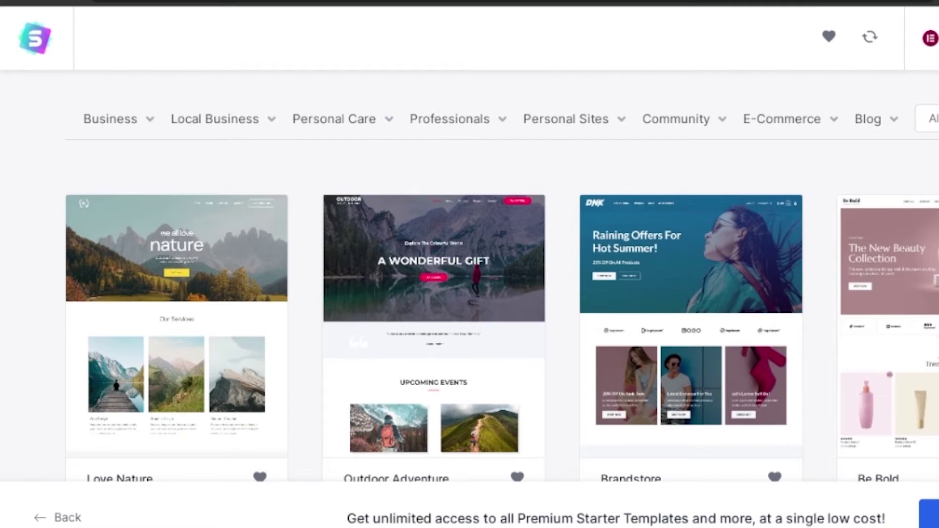
pyautogui.moveTo(891, 145)
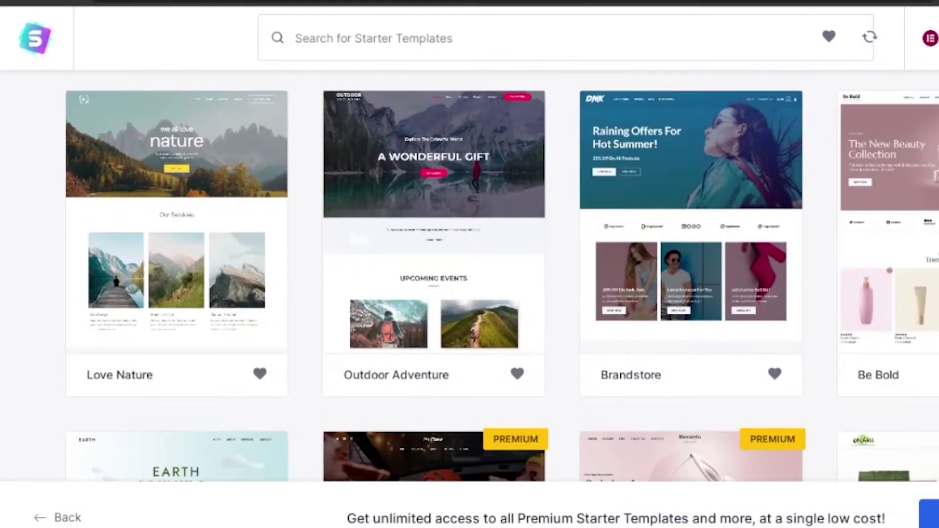
pyautogui.scroll(5, 470, 293)
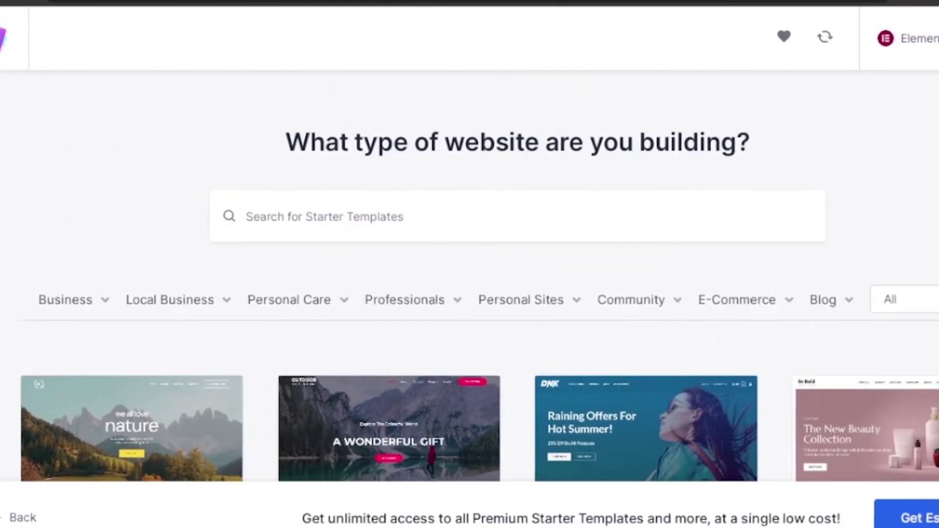
pyautogui.scroll(-2, 541, 267)
pyautogui.scroll(3, 541, 266)
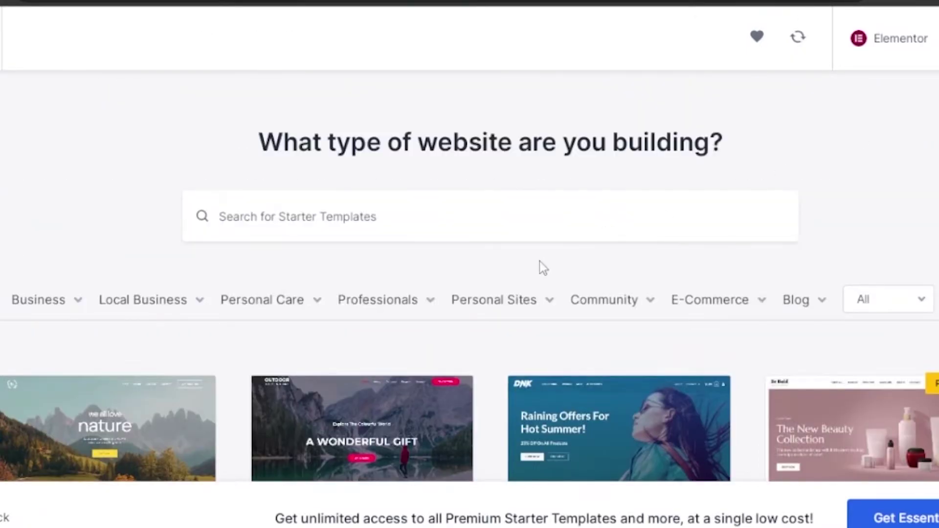
# Step: Search the Elementor starter templates for "school management" and select the free School template
pyautogui.click(320, 217)
pyautogui.write('schoo')
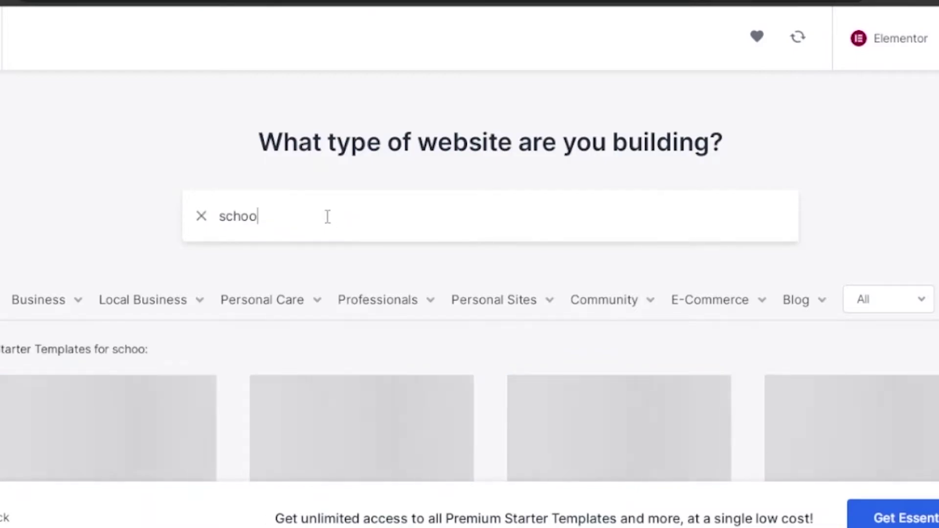
pyautogui.write('l')
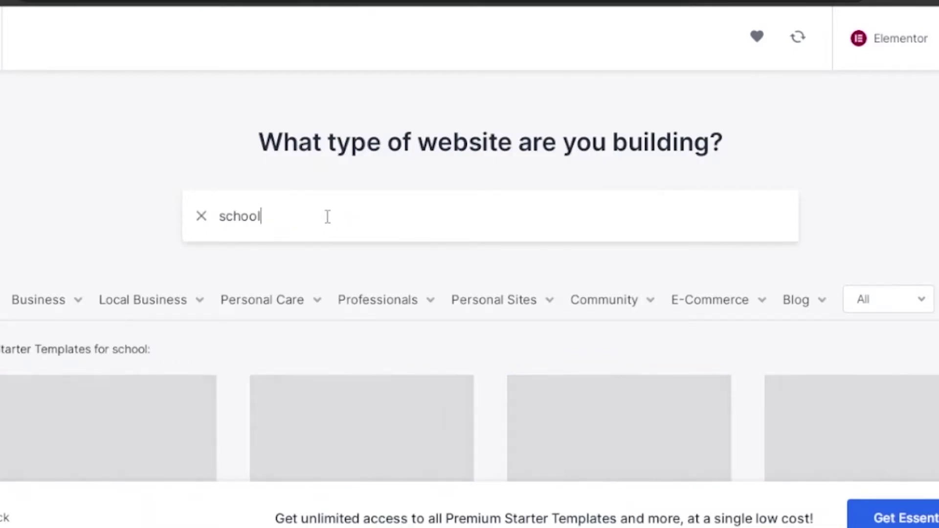
pyautogui.write(' manageme')
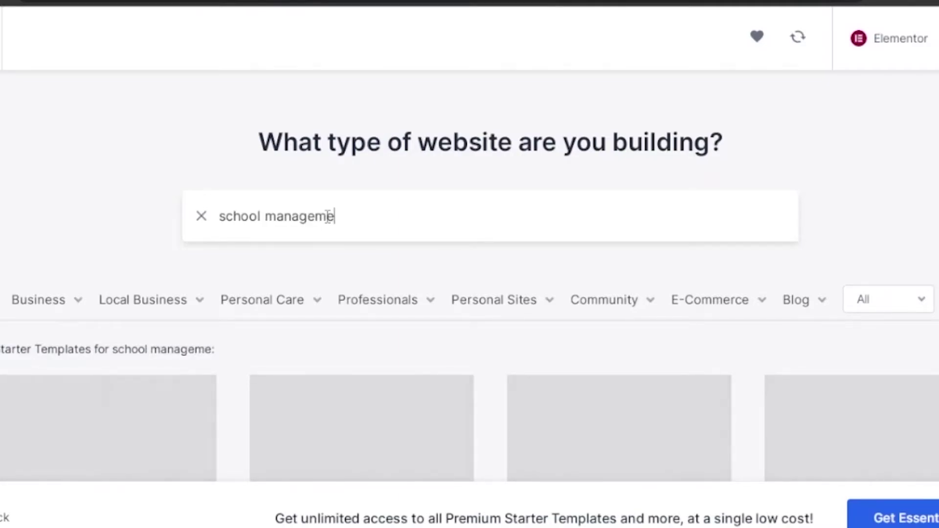
pyautogui.write('nt')
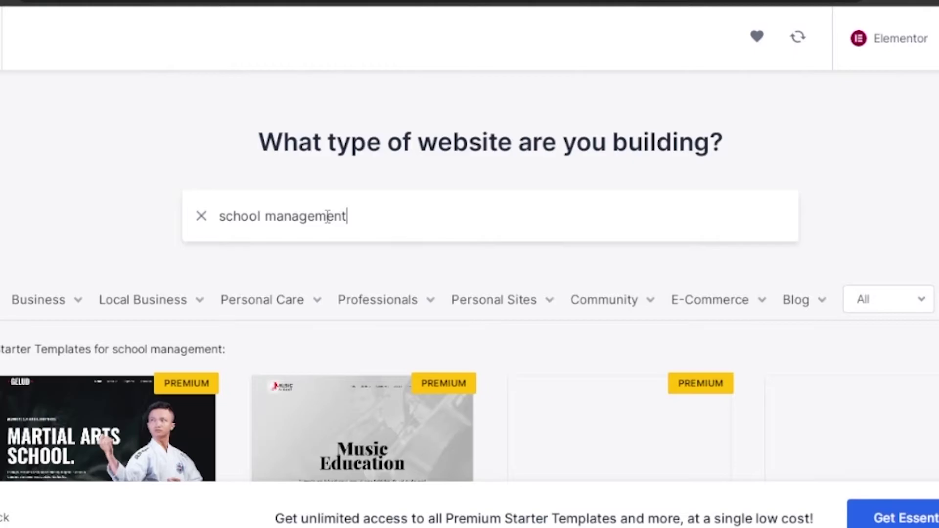
pyautogui.scroll(-5, 893, 348)
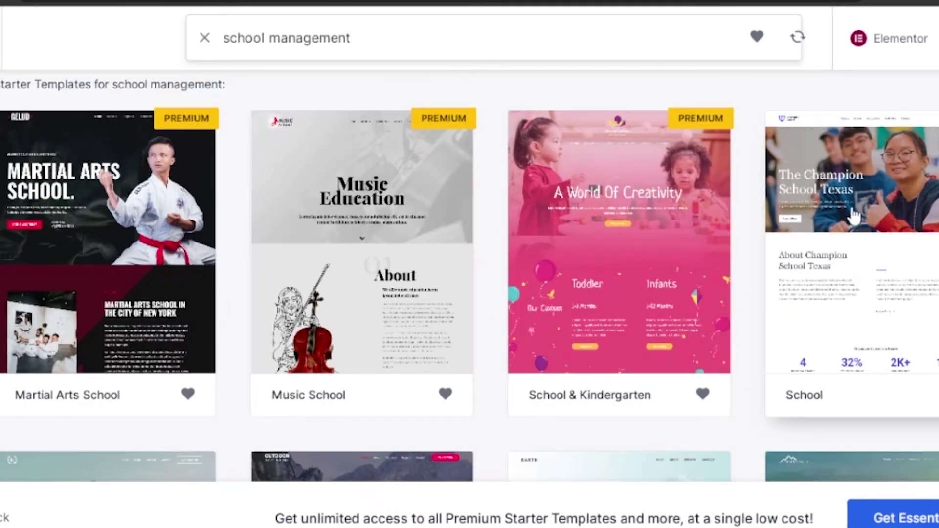
pyautogui.click(853, 209)
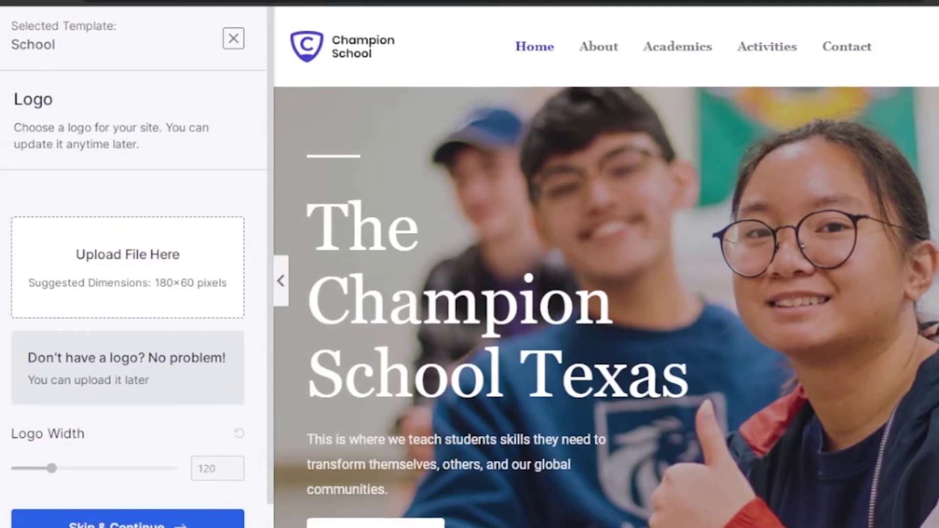
pyautogui.scroll(-1, 811, 42)
pyautogui.scroll(1, 811, 42)
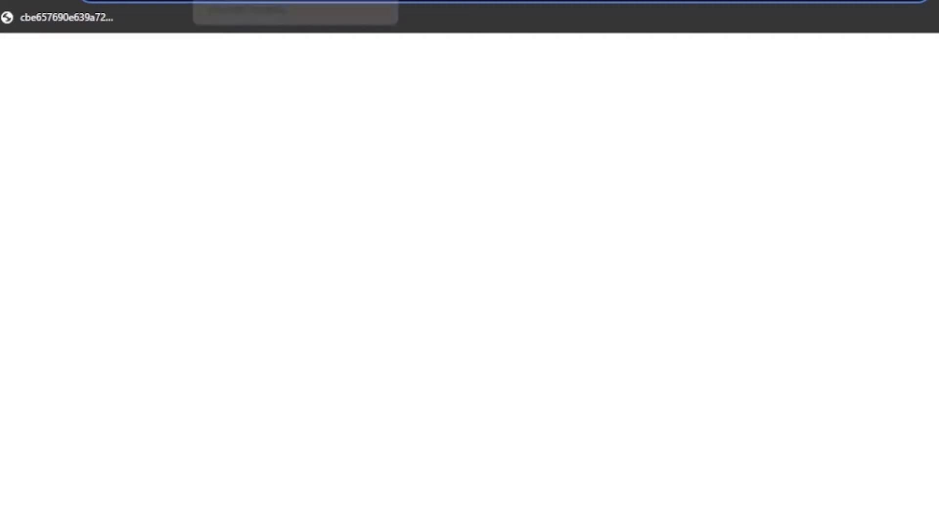
pyautogui.write('www.')
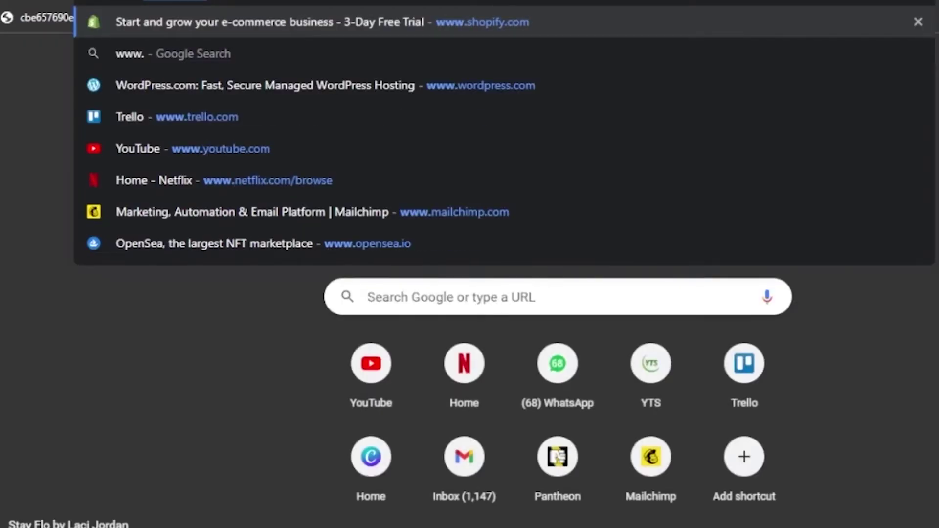
pyautogui.write('square')
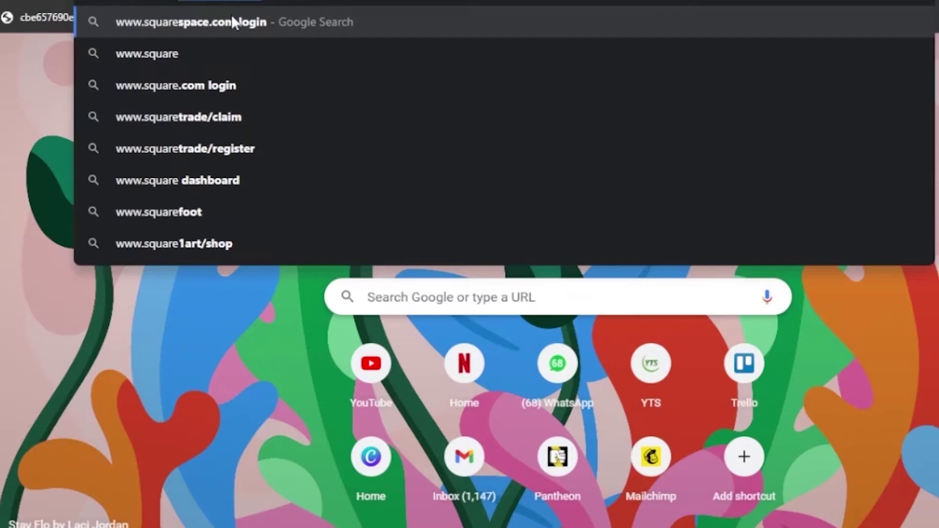
pyautogui.press('Escape')
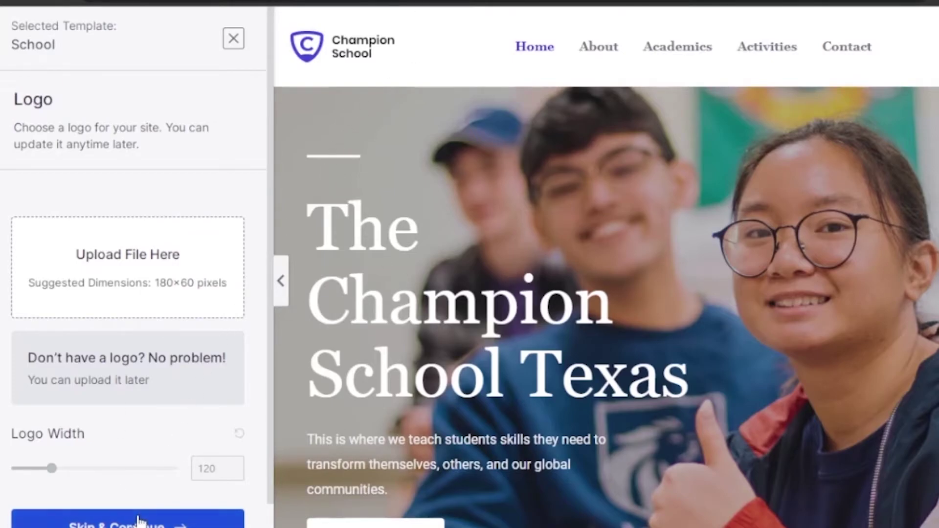
# Step: Skip the logo upload, try the pink and light-blue color palettes, and apply the orange-red palette to the School template
pyautogui.click(151, 522)
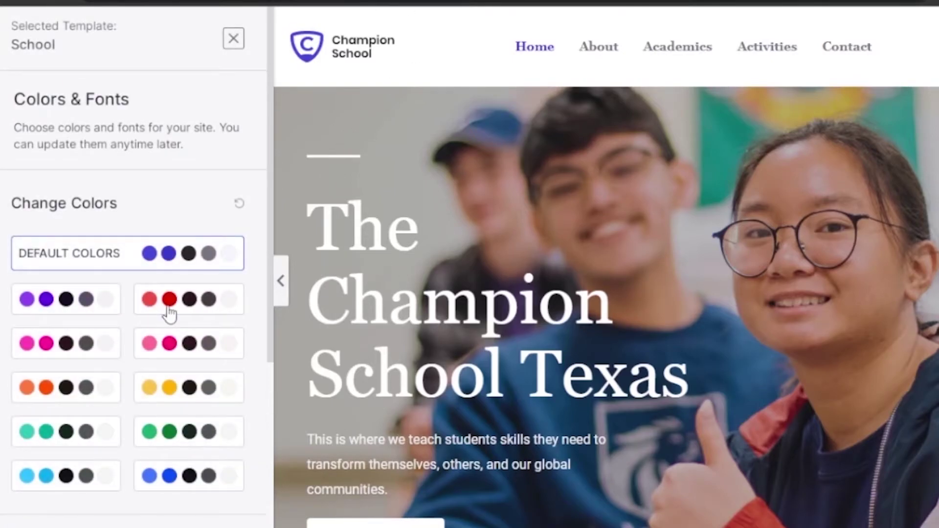
pyautogui.scroll(-2, 265, 147)
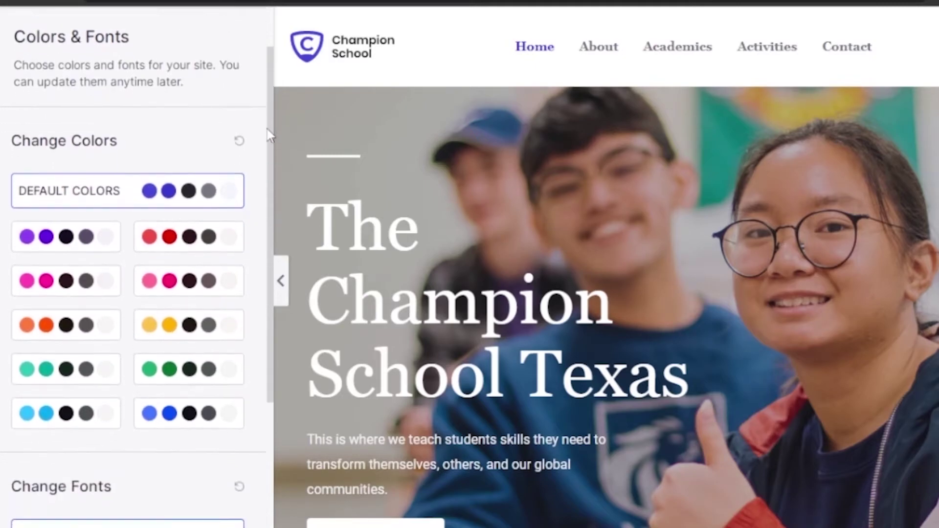
pyautogui.click(194, 250)
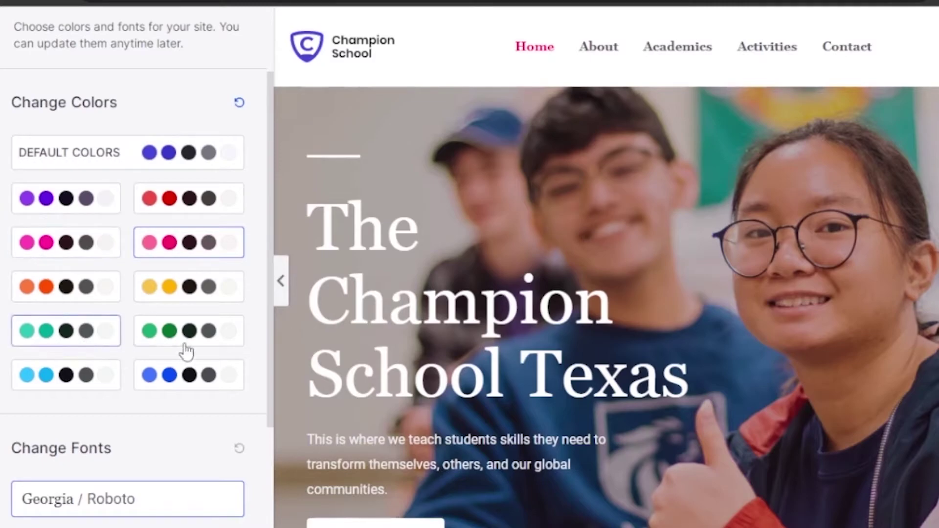
pyautogui.click(71, 383)
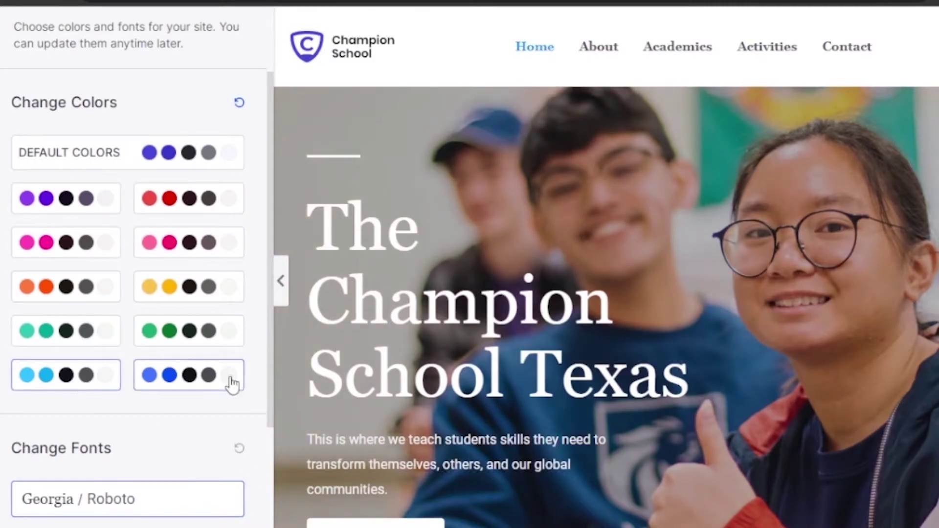
pyautogui.click(97, 287)
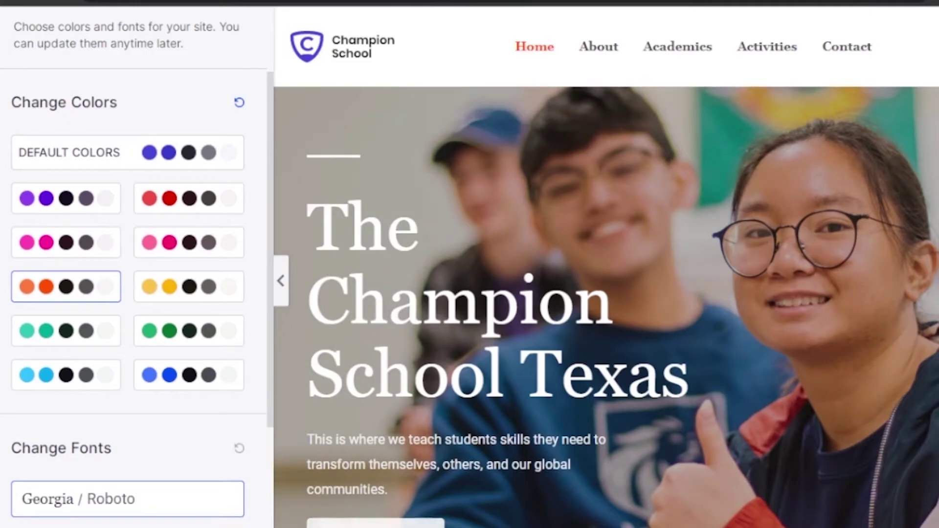
# Step: Keep the Georgia / Roboto fonts, leave the personal details blank, and build the website with all advanced import options enabled
pyautogui.scroll(-4, 417, 176)
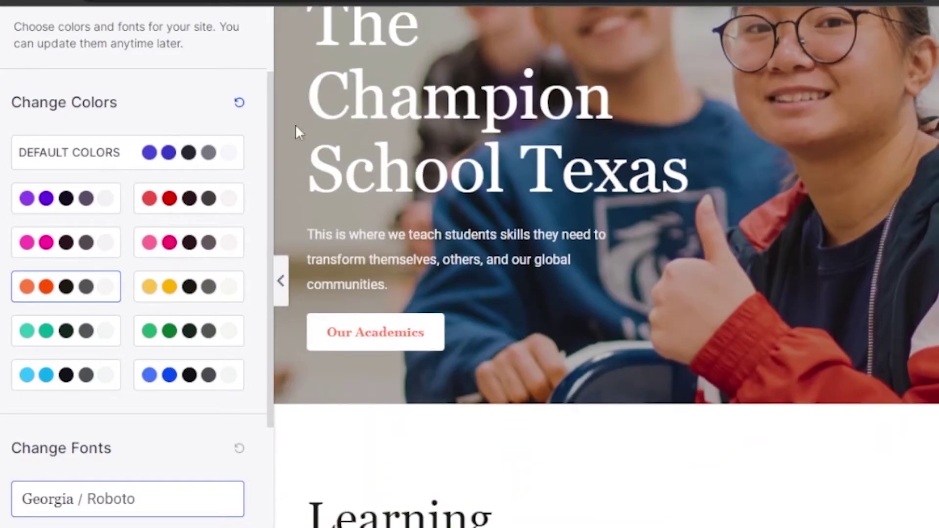
pyautogui.scroll(-4, 271, 107)
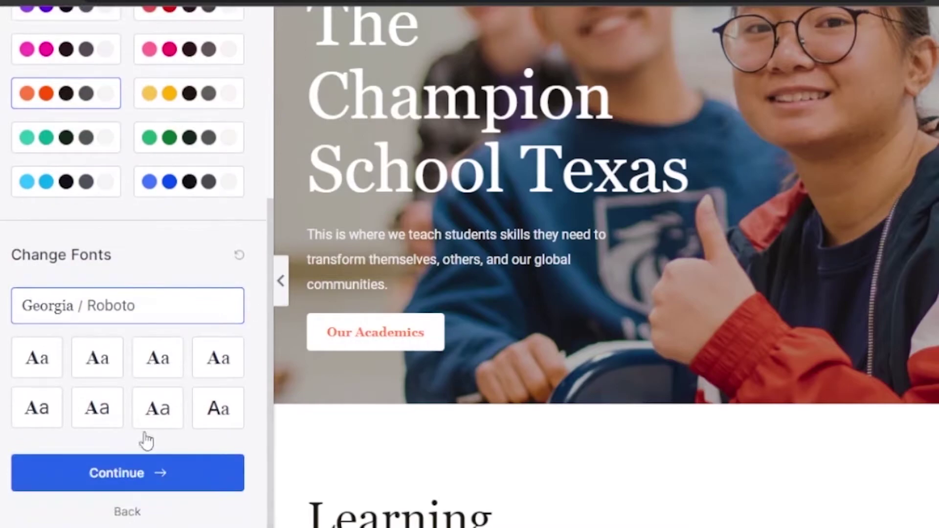
pyautogui.click(119, 474)
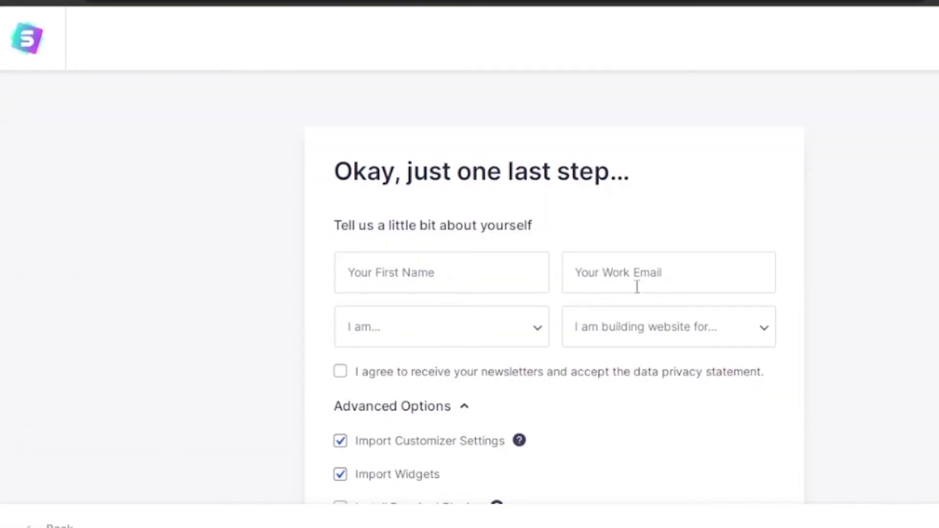
pyautogui.scroll(-4, 555, 293)
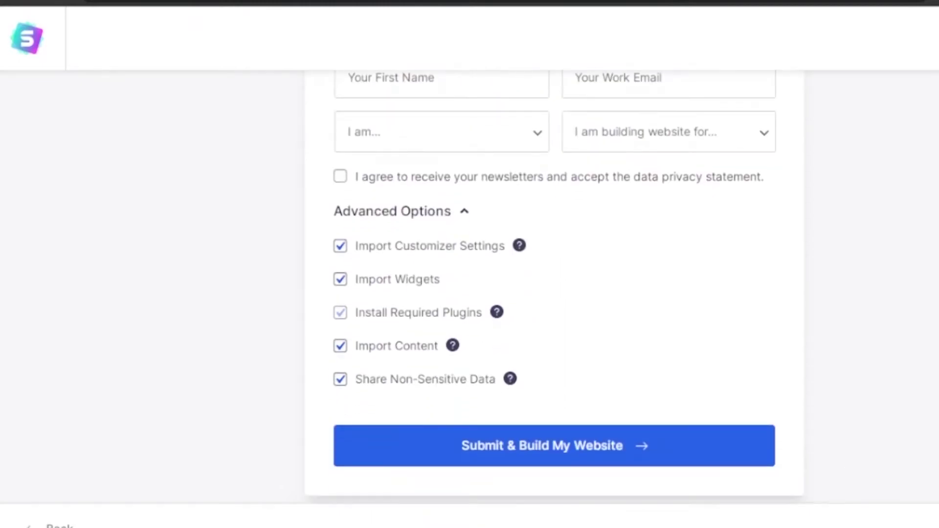
pyautogui.click(598, 439)
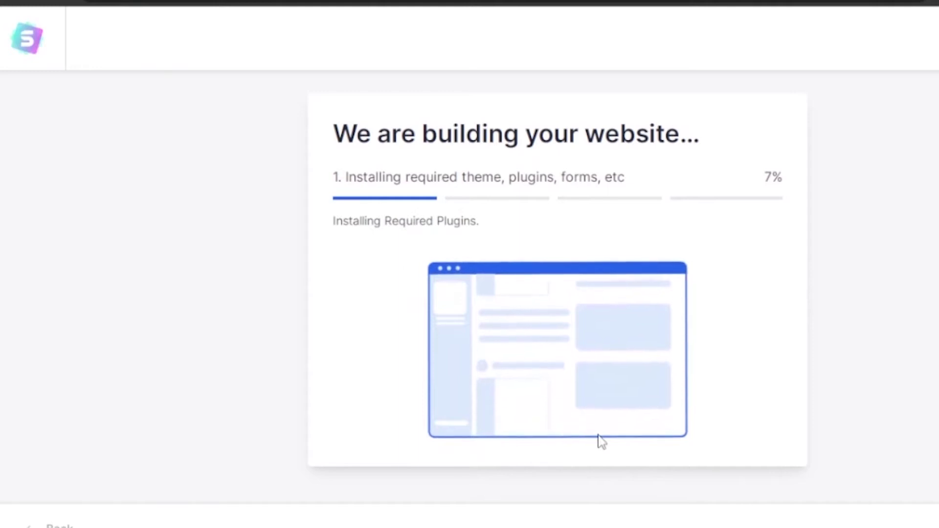
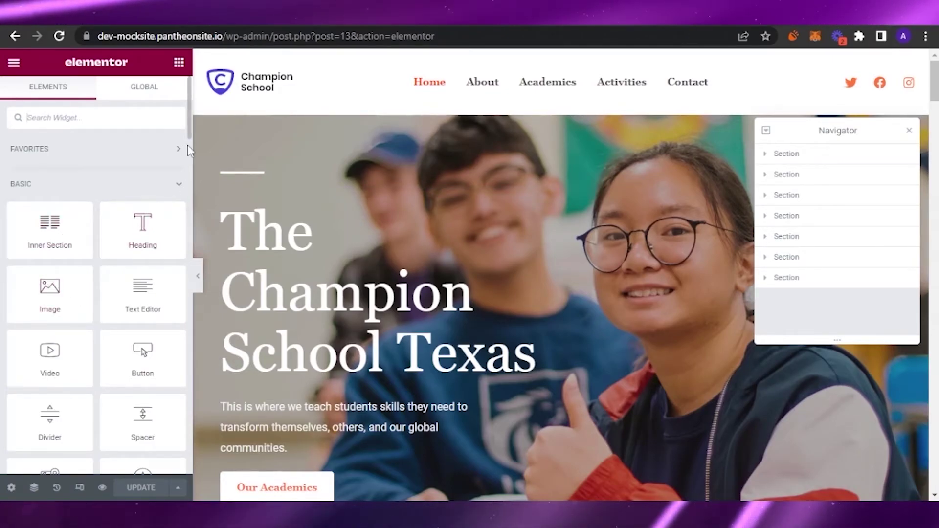
# Step: Look over the basic widgets in the Elementor editor and select the hero heading "The Champion School Texas" for editing
pyautogui.moveTo(187, 119); pyautogui.dragTo(175, 134)
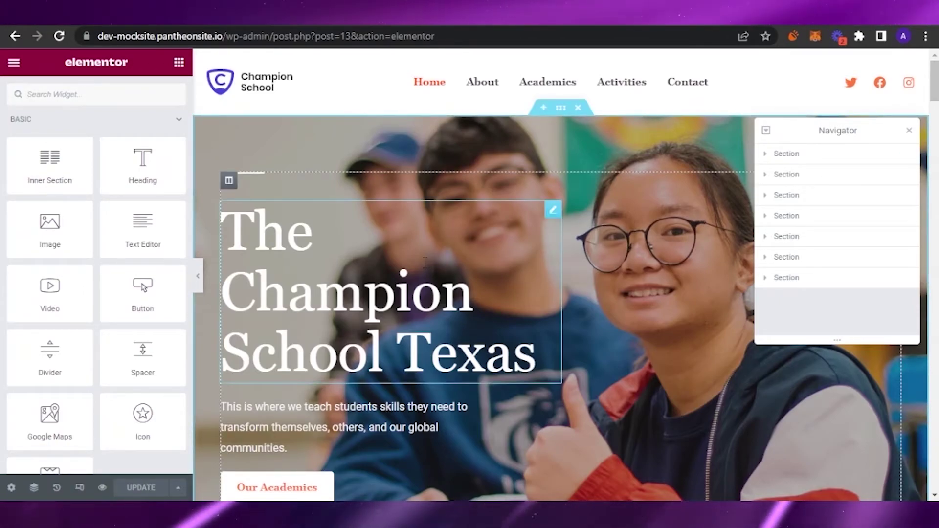
pyautogui.click(534, 357)
pyautogui.moveTo(537, 362); pyautogui.dragTo(380, 309)
pyautogui.click(440, 132)
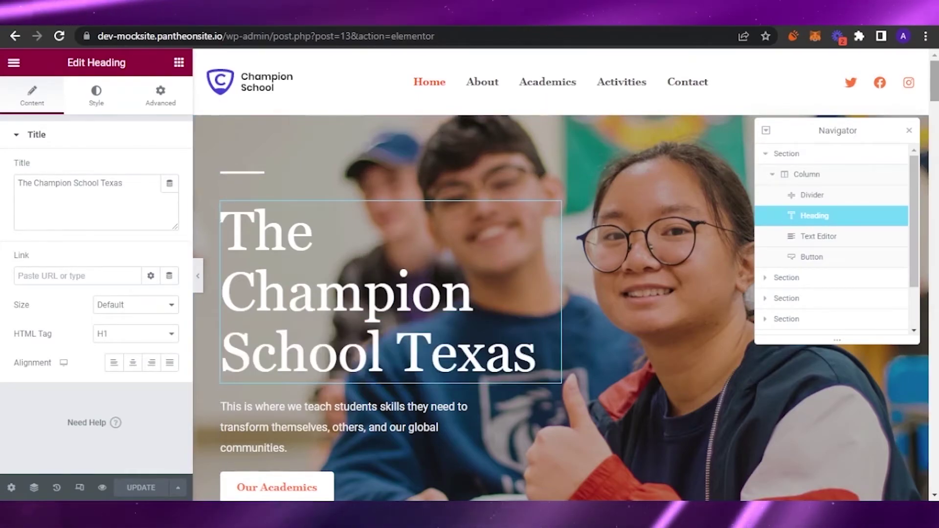
# Step: Look through the homepage down to the course overview and open the style settings of the selected hero heading
pyautogui.scroll(-1, 441, 133)
pyautogui.scroll(-15, 561, 274)
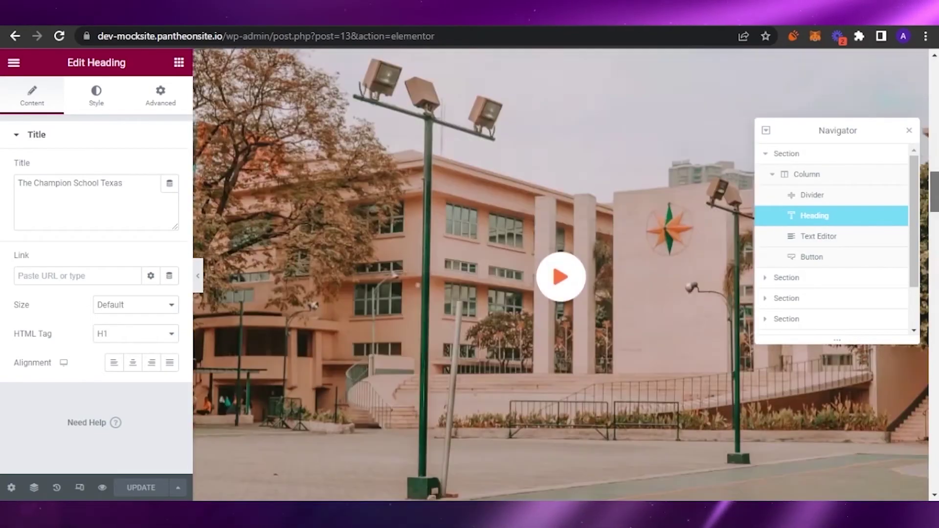
pyautogui.scroll(-10, 560, 274)
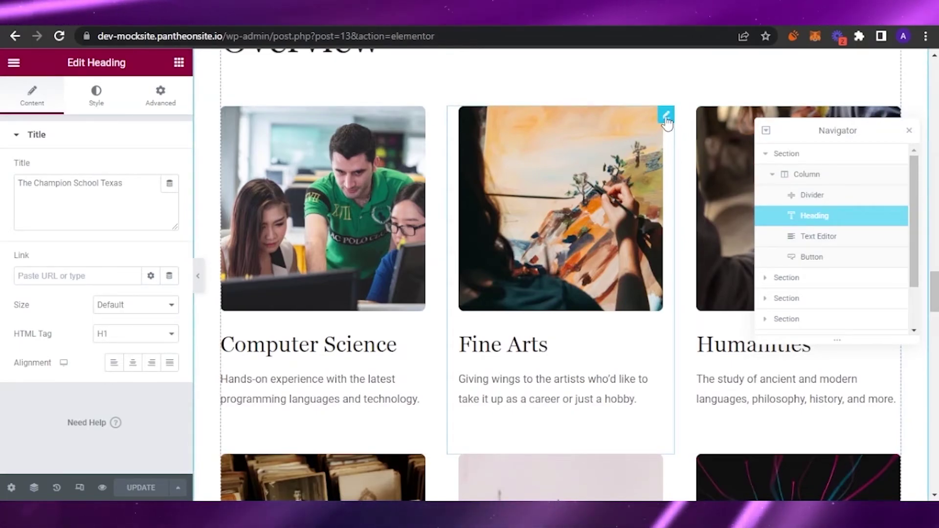
pyautogui.click(96, 99)
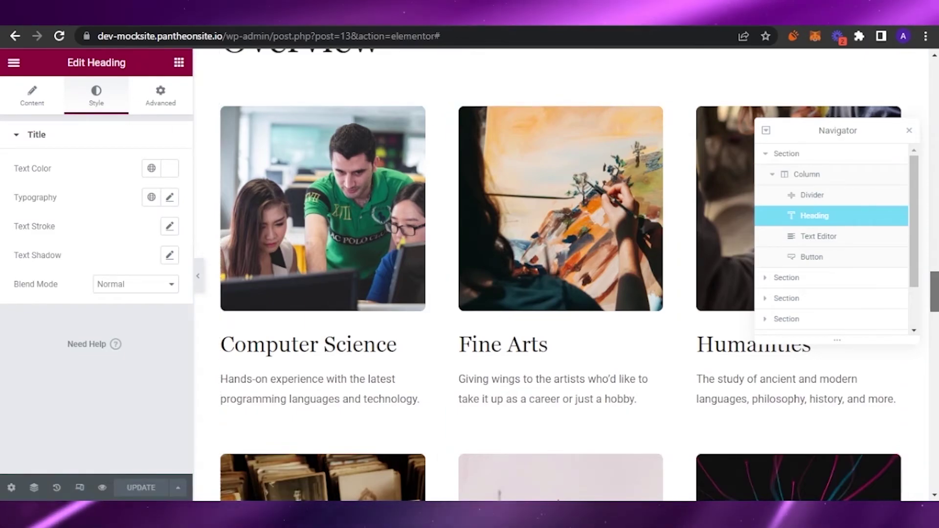
# Step: Leave the Elementor editor by viewing the live homepage and go to the WordPress admin dashboard
pyautogui.scroll(15, 631, 237)
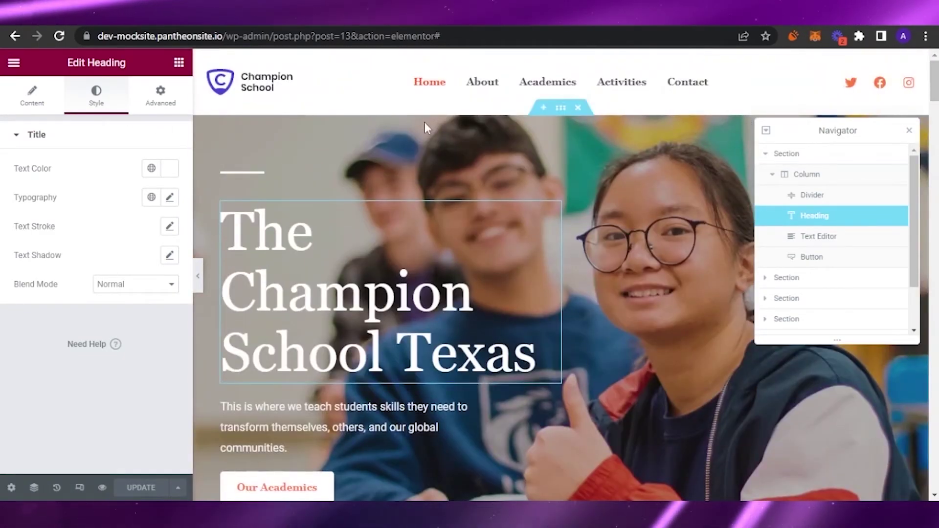
pyautogui.click(10, 65)
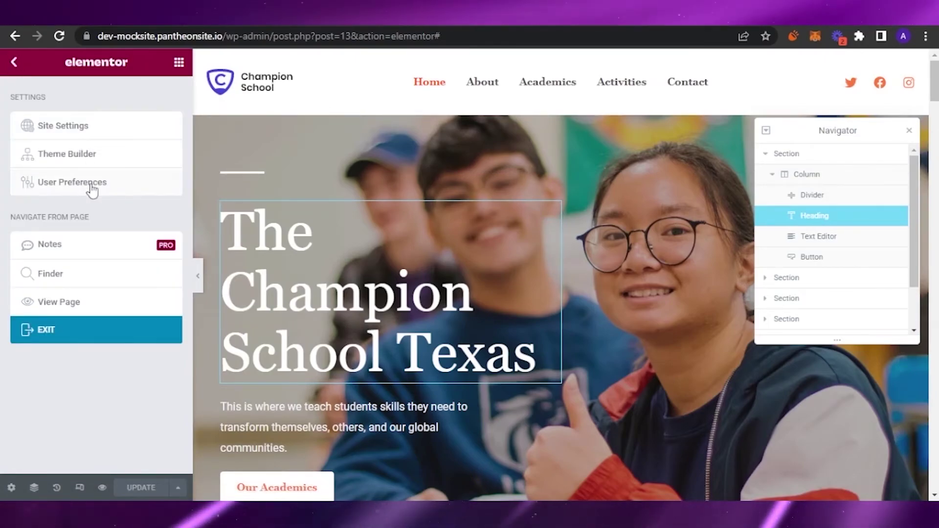
pyautogui.click(59, 310)
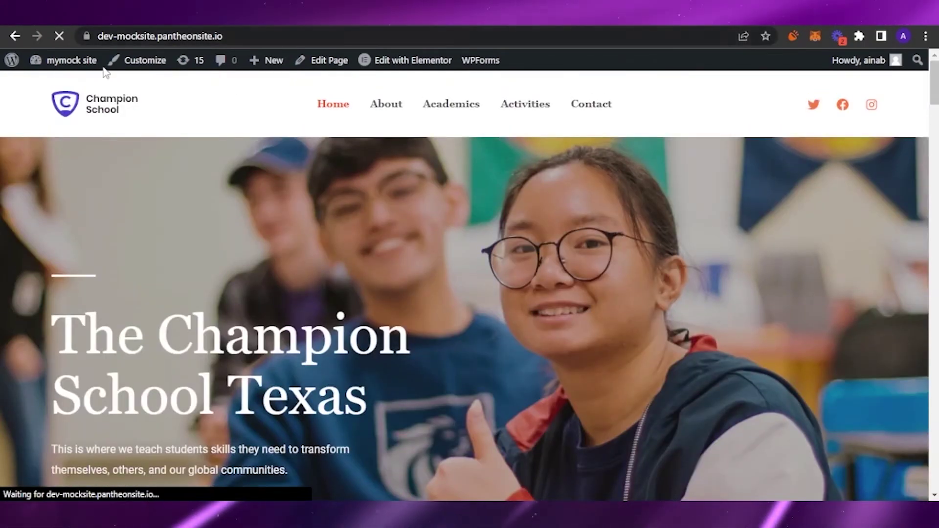
pyautogui.moveTo(71, 71)
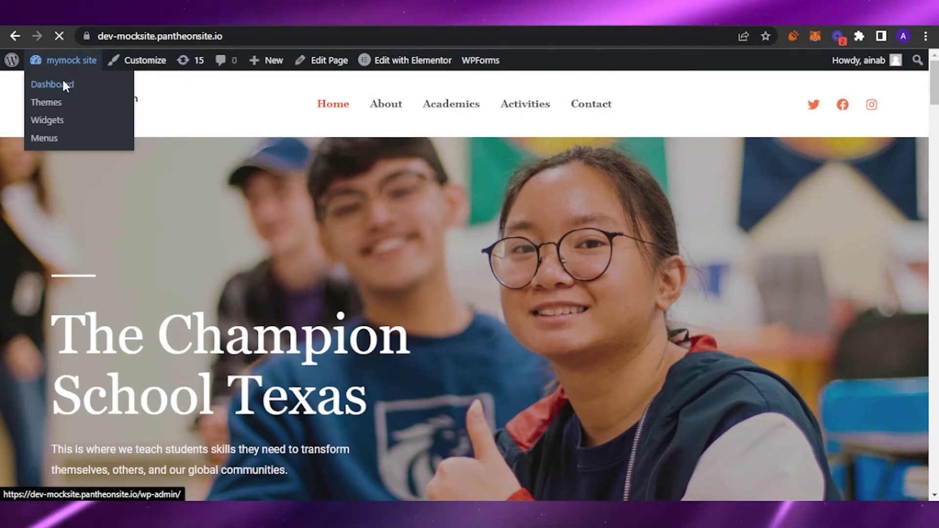
pyautogui.click(65, 85)
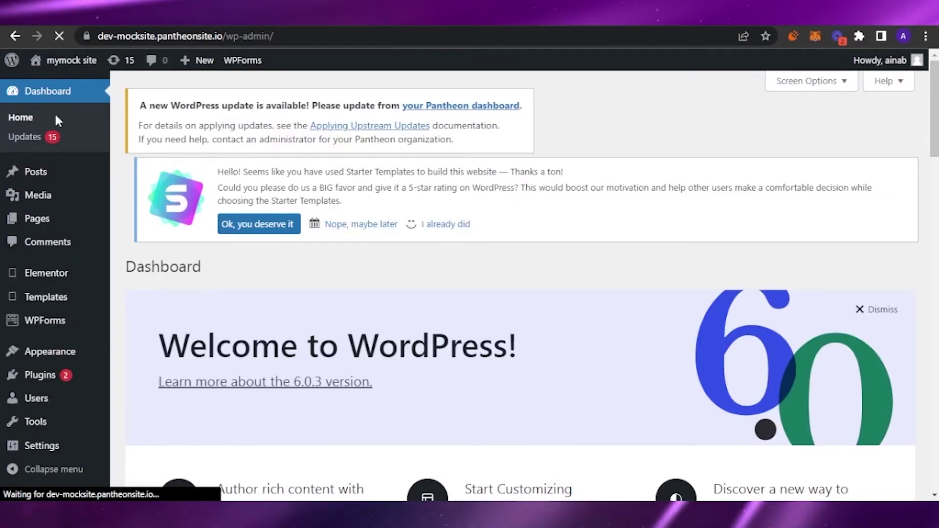
# Step: Search the directory of new plugins for "school management"
pyautogui.click(49, 380)
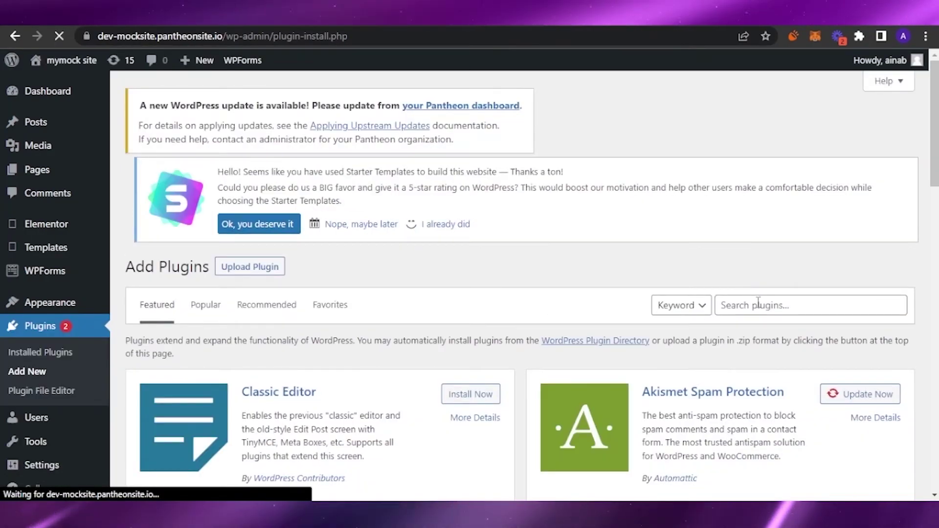
pyautogui.click(766, 311)
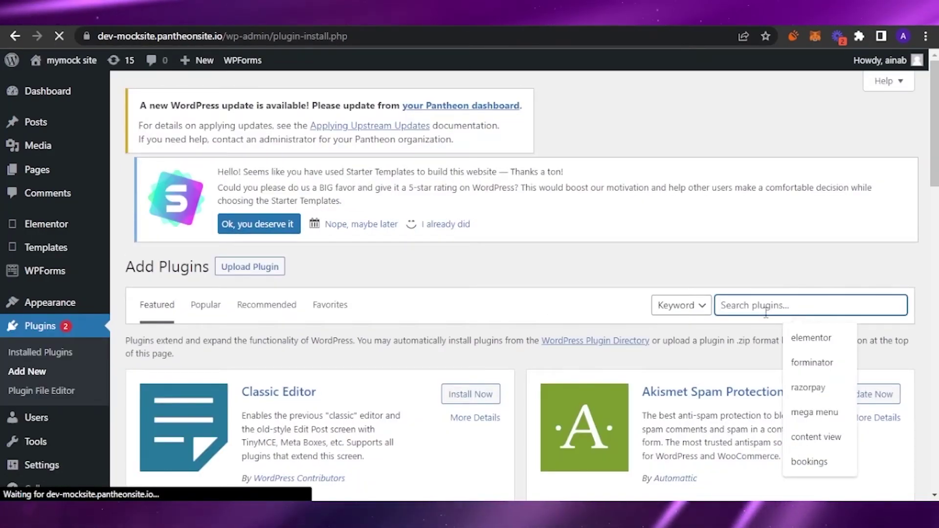
pyautogui.write('sch')
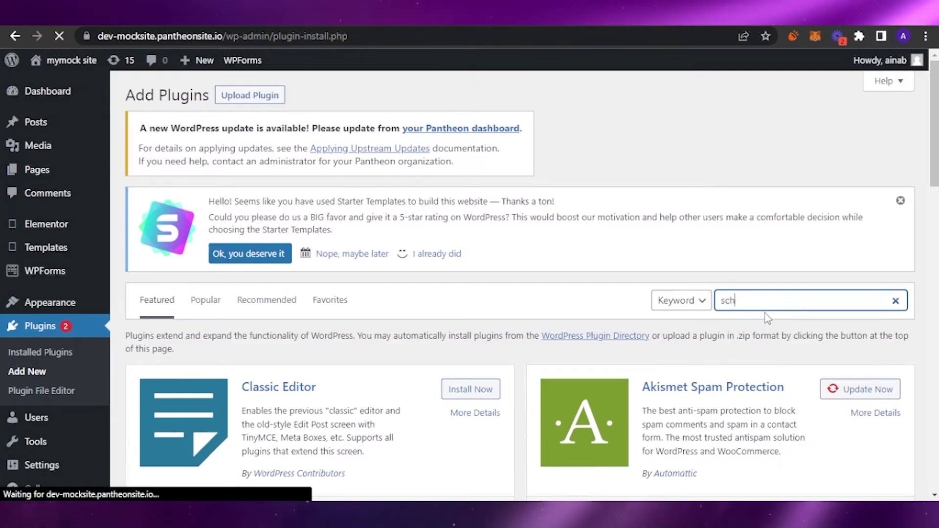
pyautogui.write('ool management')
# Step: Install and activate the School Management System – WPSchoolPress plugin
pyautogui.scroll(-8, 765, 313)
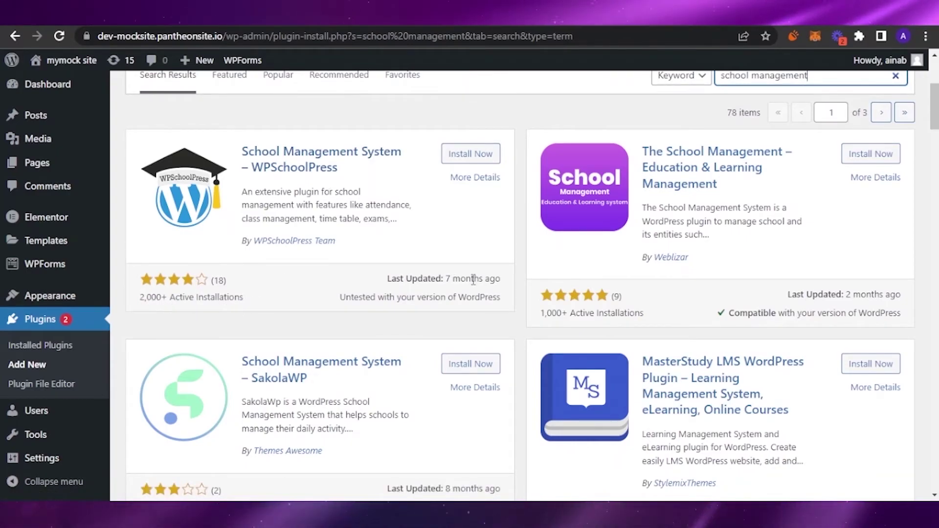
pyautogui.click(478, 154)
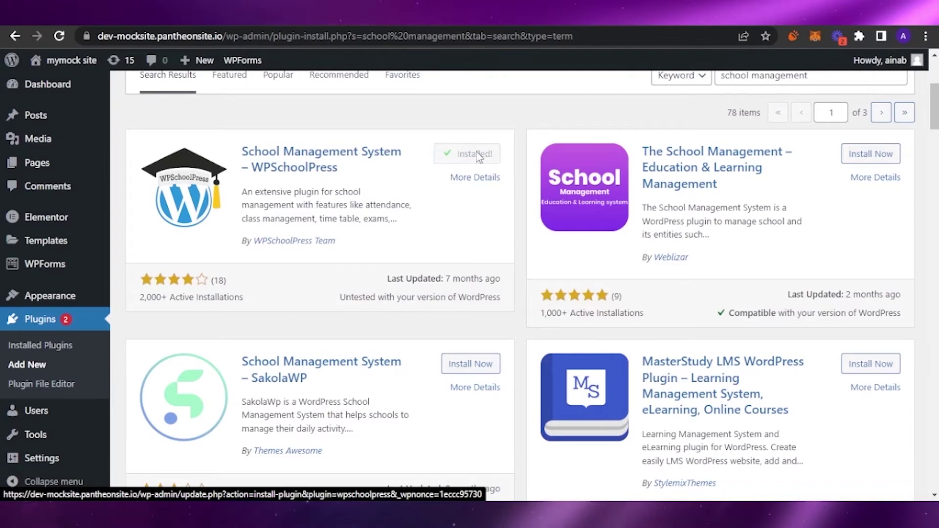
pyautogui.click(475, 156)
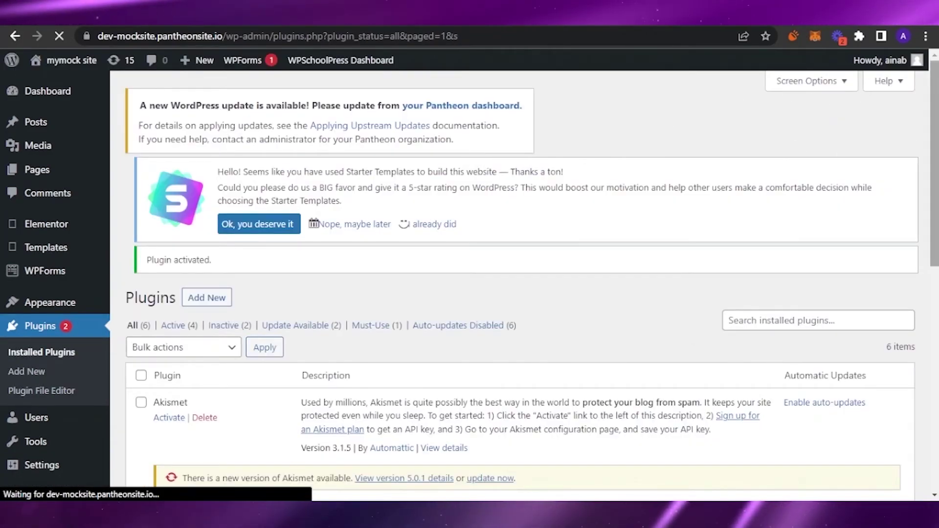
# Step: Open the WPSchoolPress dashboard and look over its students, teachers, parents and classes cards and the activities calendar
pyautogui.scroll(-2, 794, 153)
pyautogui.scroll(-2, 794, 152)
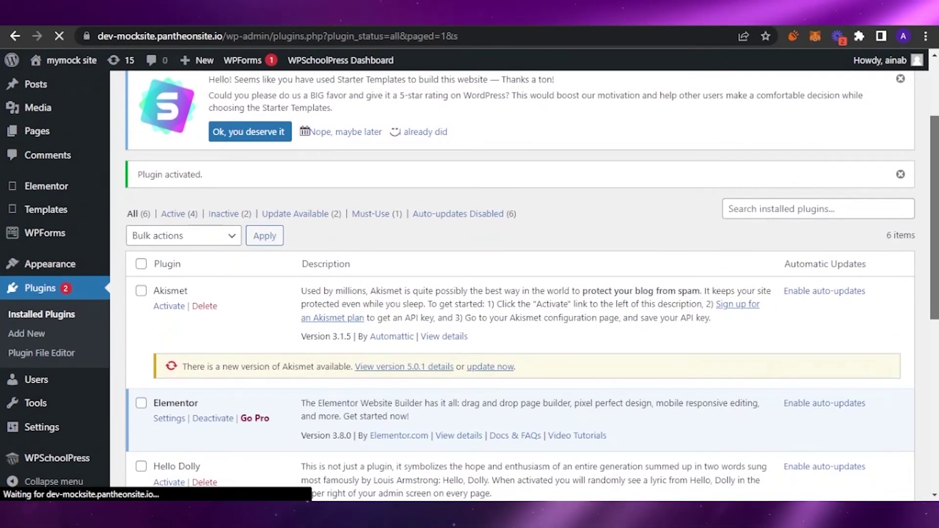
pyautogui.moveTo(74, 458)
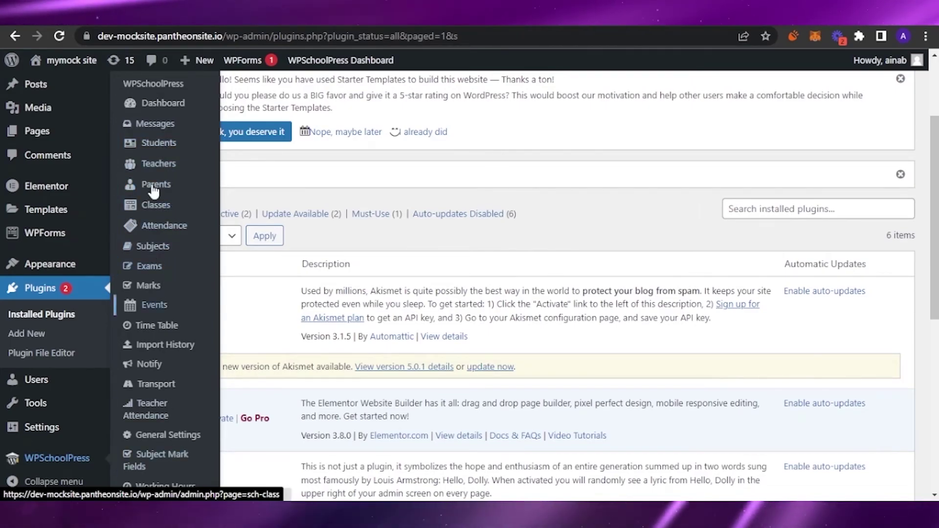
pyautogui.click(155, 99)
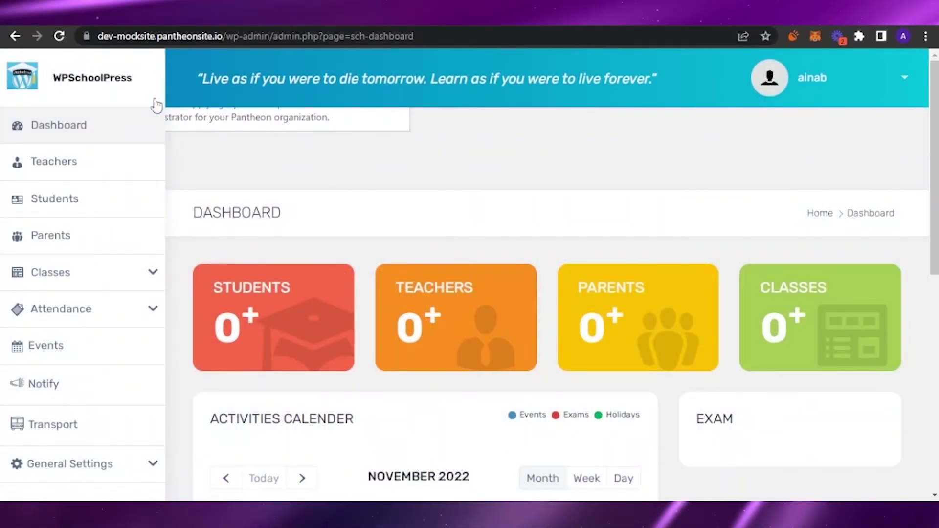
pyautogui.scroll(-1, 591, 163)
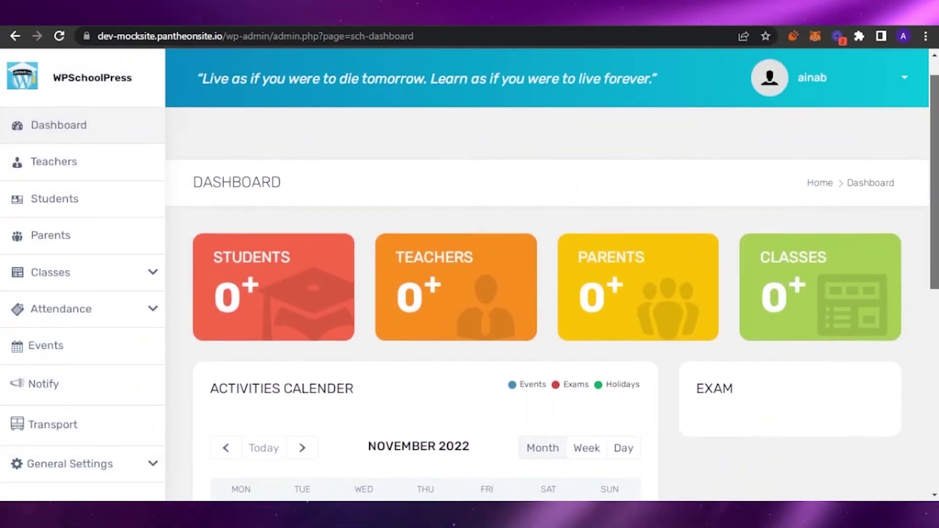
pyautogui.scroll(1, 501, 182)
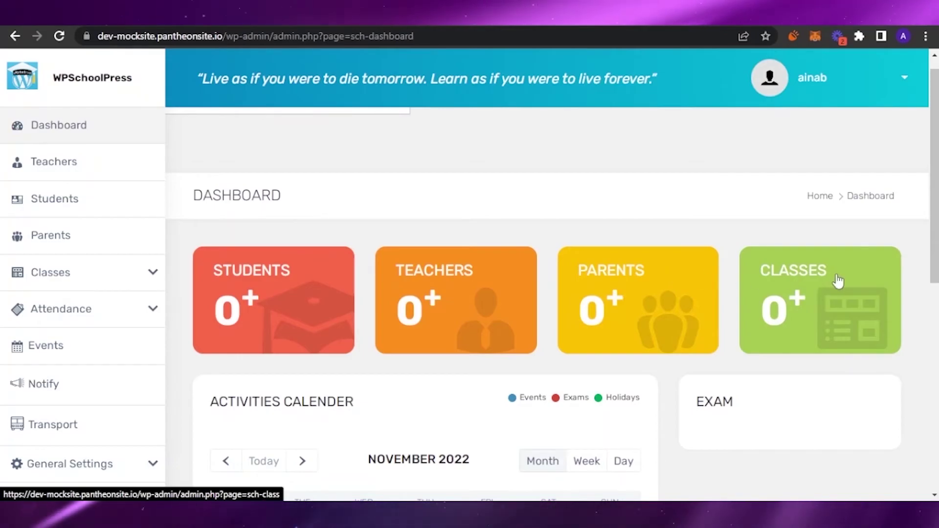
pyautogui.scroll(-4, 619, 231)
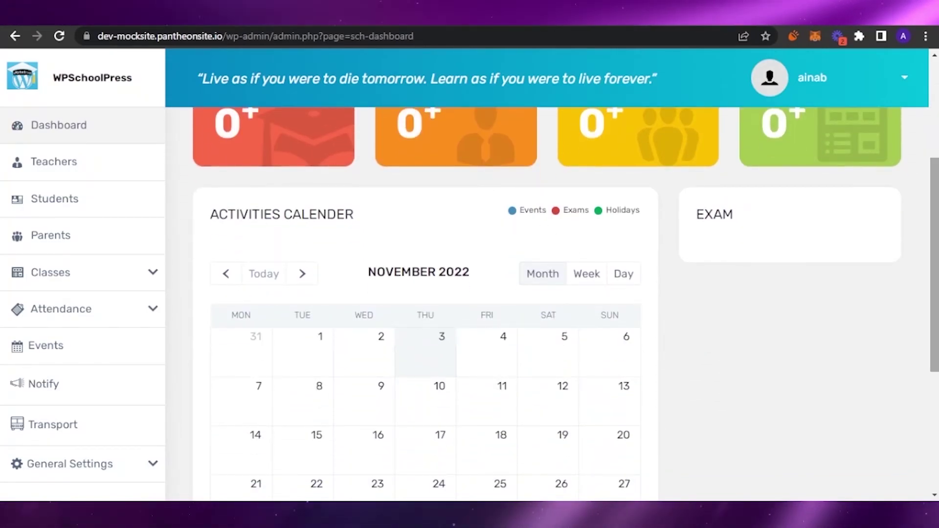
pyautogui.moveTo(933, 251)
pyautogui.mouseDown()
pyautogui.moveTo(933, 357)
pyautogui.moveTo(933, 251)
pyautogui.mouseUp()
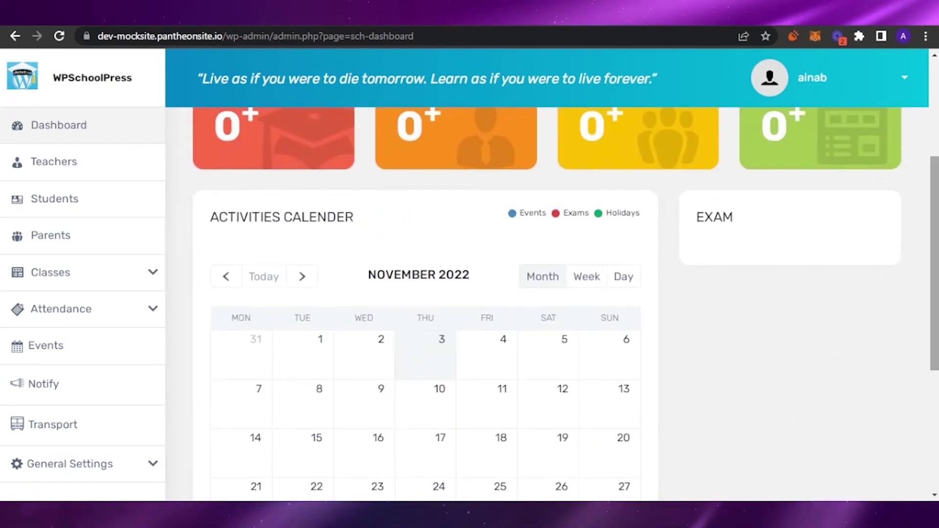
pyautogui.scroll(5, 552, 303)
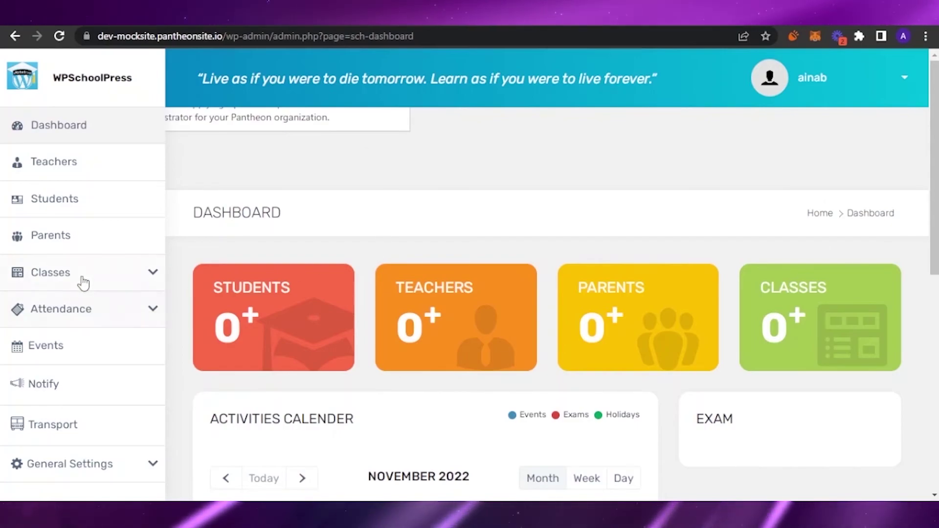
# Step: Go to the WPSchoolPress Teachers list and start creating a new teacher record
pyautogui.click(72, 160)
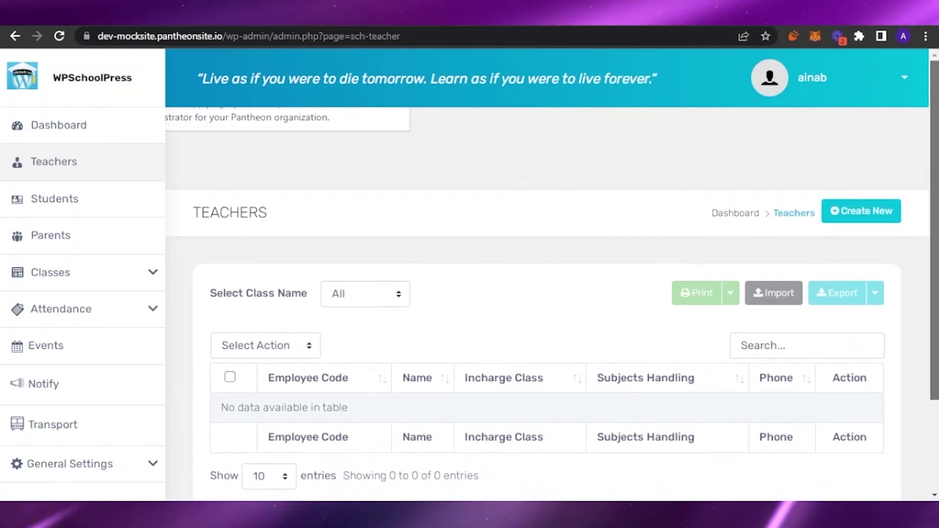
pyautogui.scroll(-3, 547, 293)
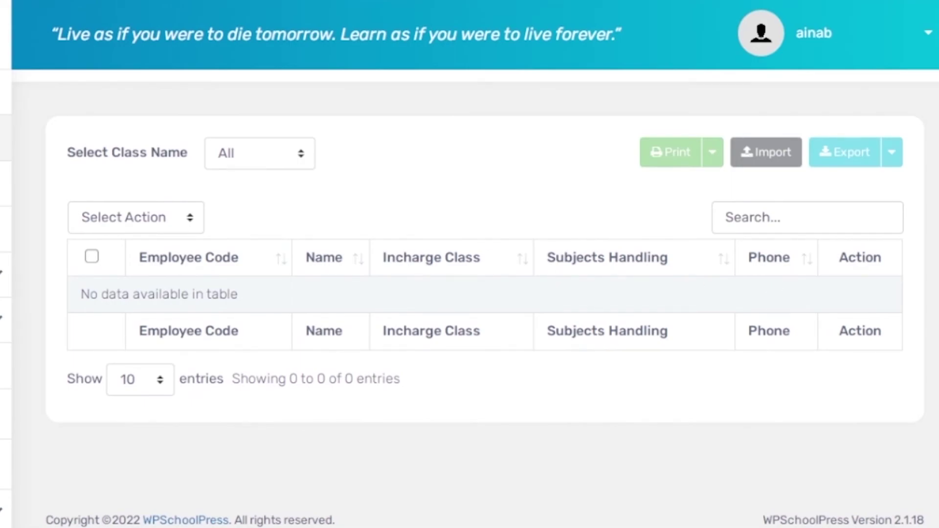
pyautogui.scroll(3, 470, 294)
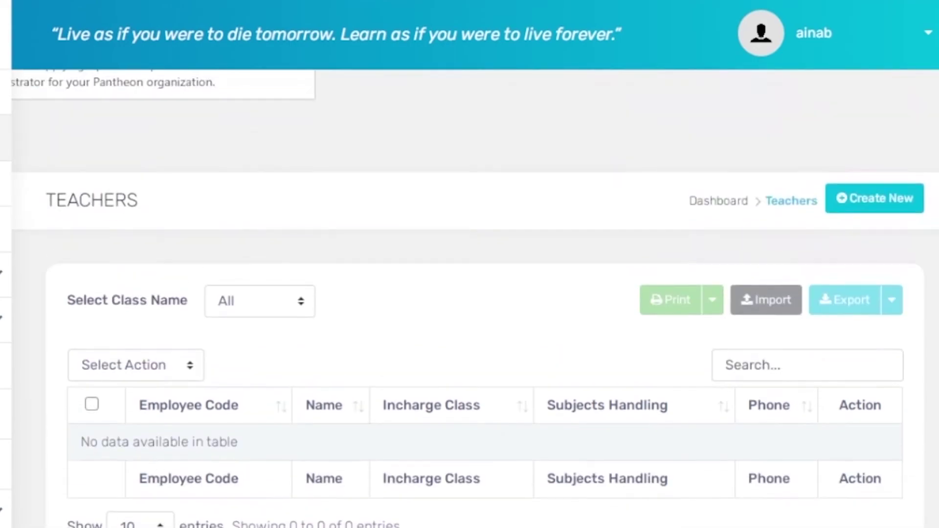
pyautogui.click(869, 206)
# Step: Look through the new teacher form's personal details, address, account information and school details without filling anything in
pyautogui.scroll(-4, 469, 293)
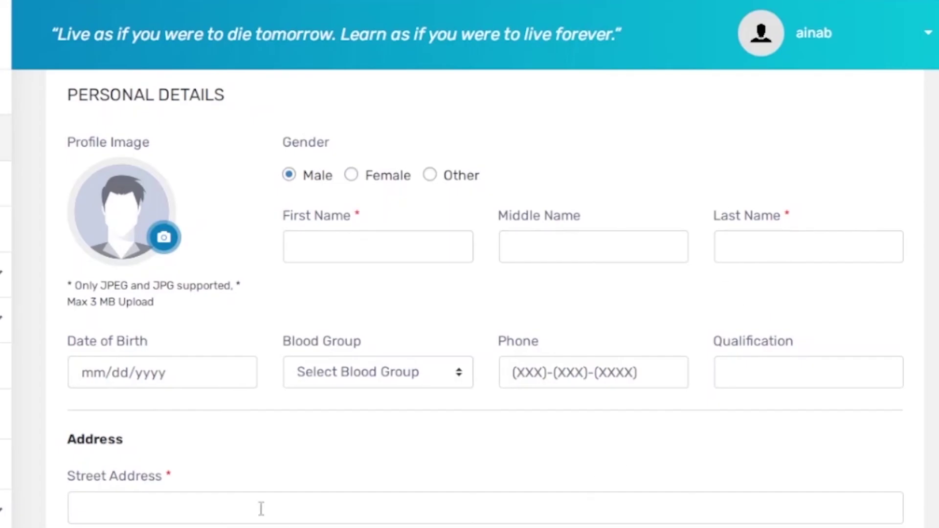
pyautogui.scroll(-5, 470, 294)
pyautogui.scroll(4, 470, 294)
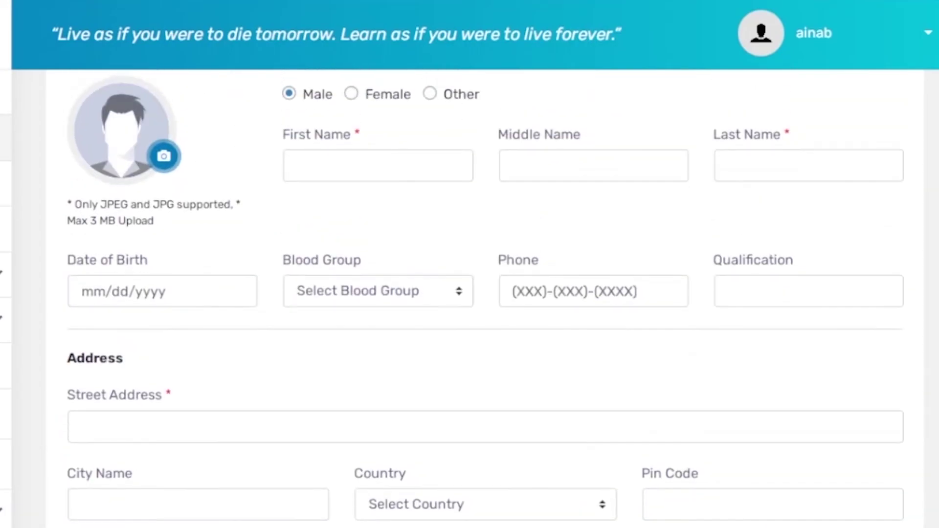
pyautogui.scroll(-2, 470, 293)
pyautogui.scroll(-4, 469, 294)
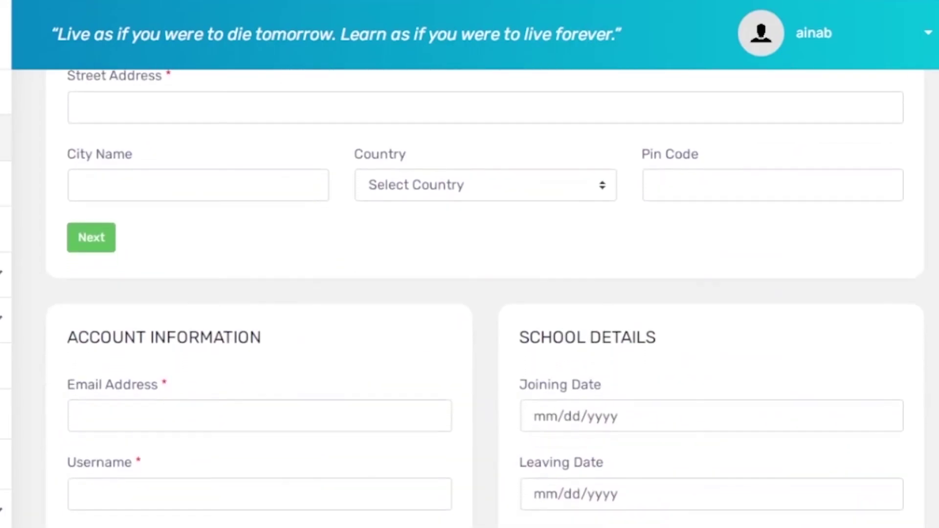
pyautogui.scroll(-6, 470, 293)
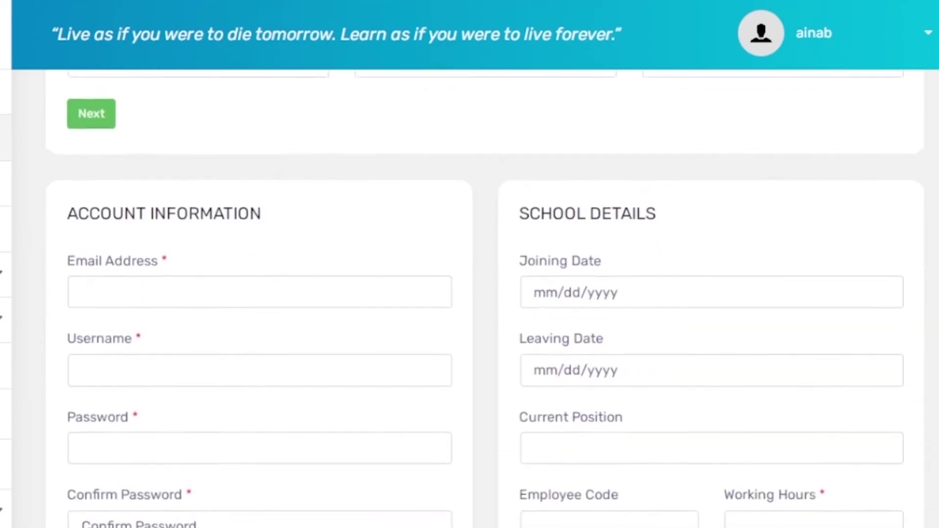
pyautogui.scroll(12, 470, 293)
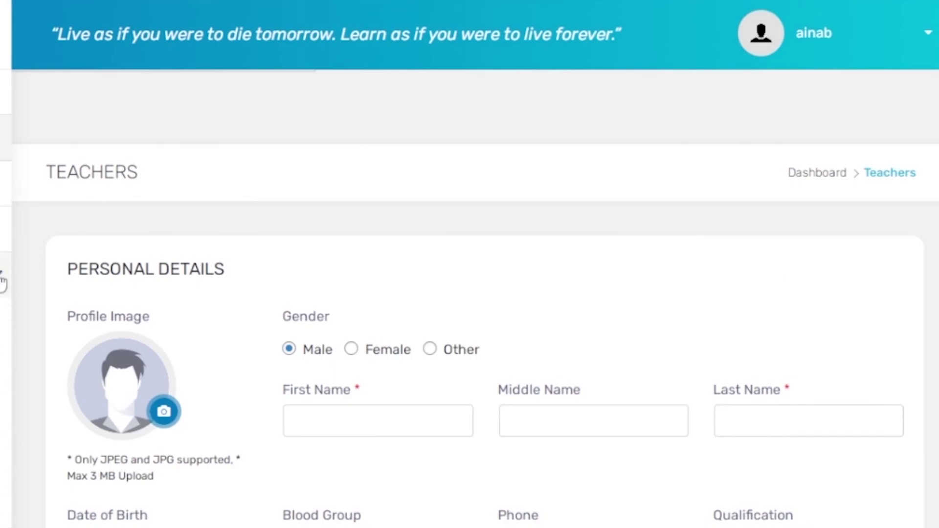
pyautogui.scroll(-4, 482, 299)
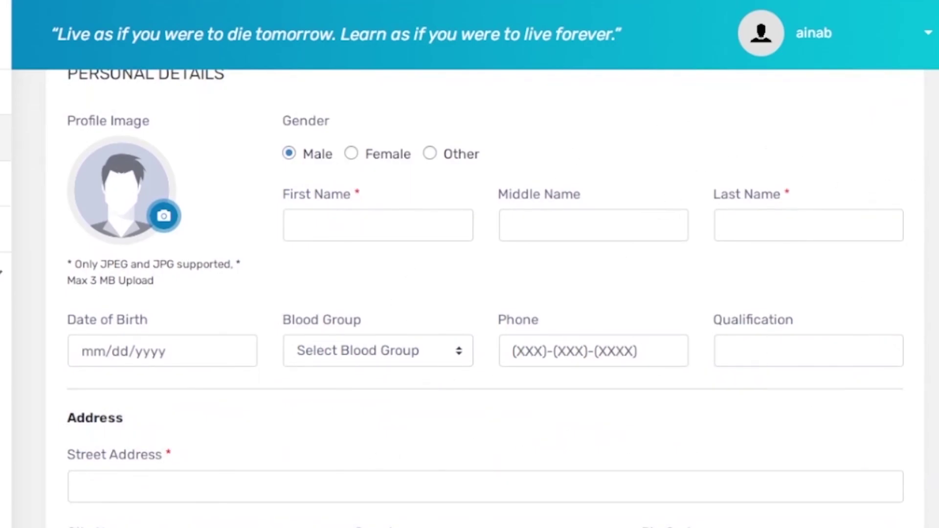
pyautogui.scroll(5, 482, 293)
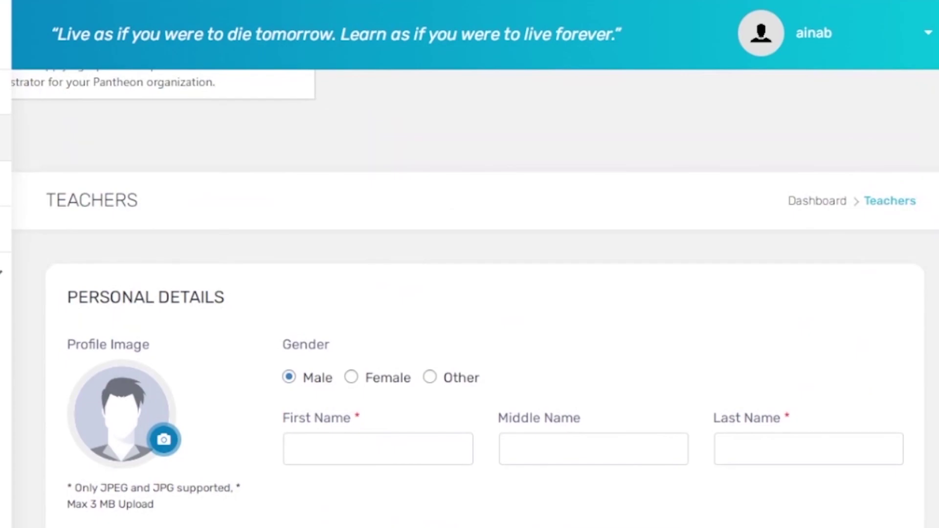